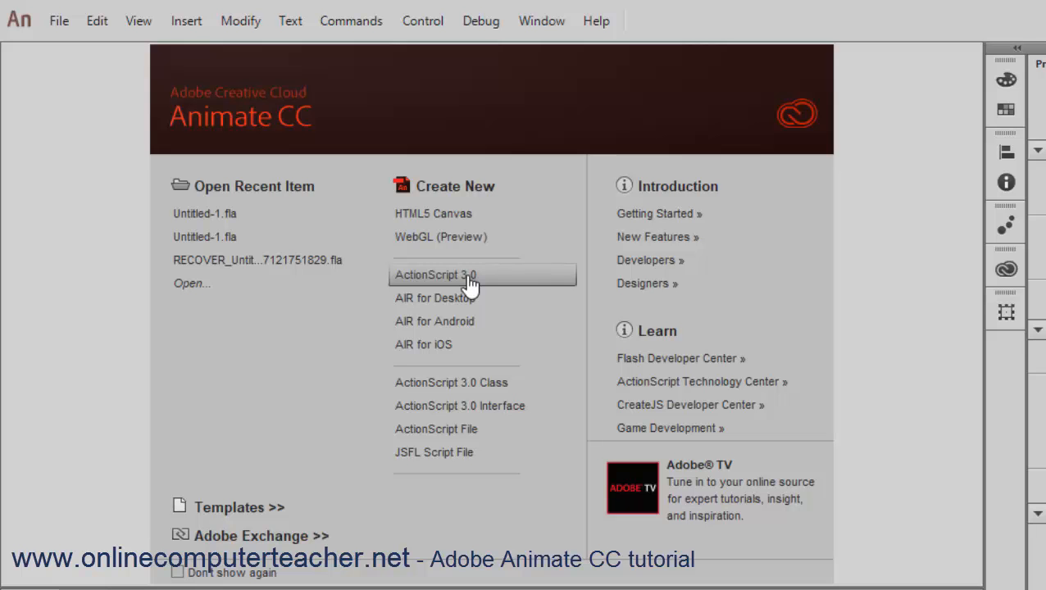
Create an ActionScript 3.0 document and use the Oval tool to draw a red-filled circle without an outline near the stage's upper-left corner.
click(470, 283)
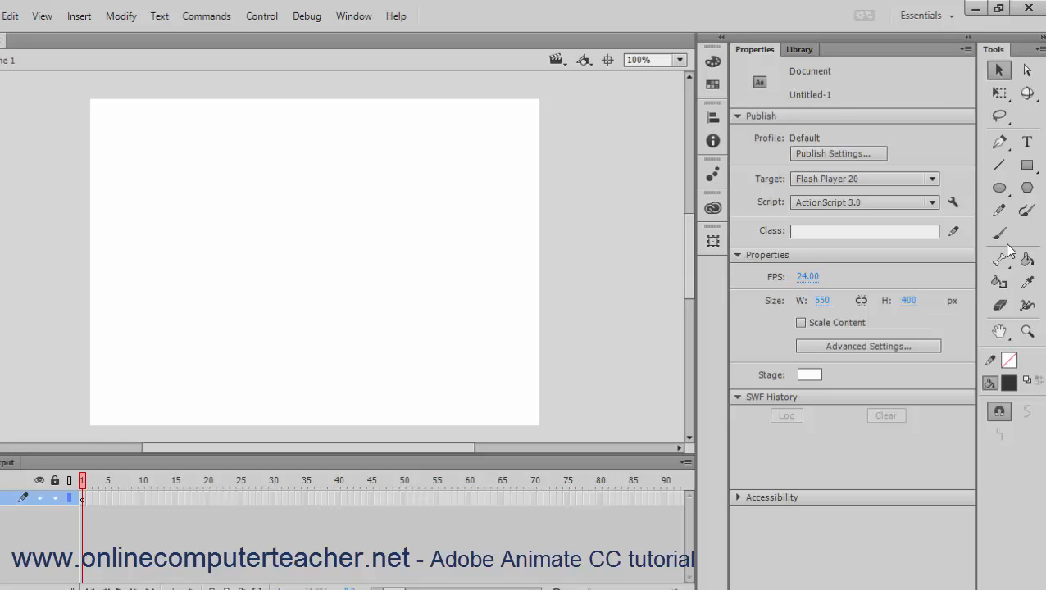
click(1002, 189)
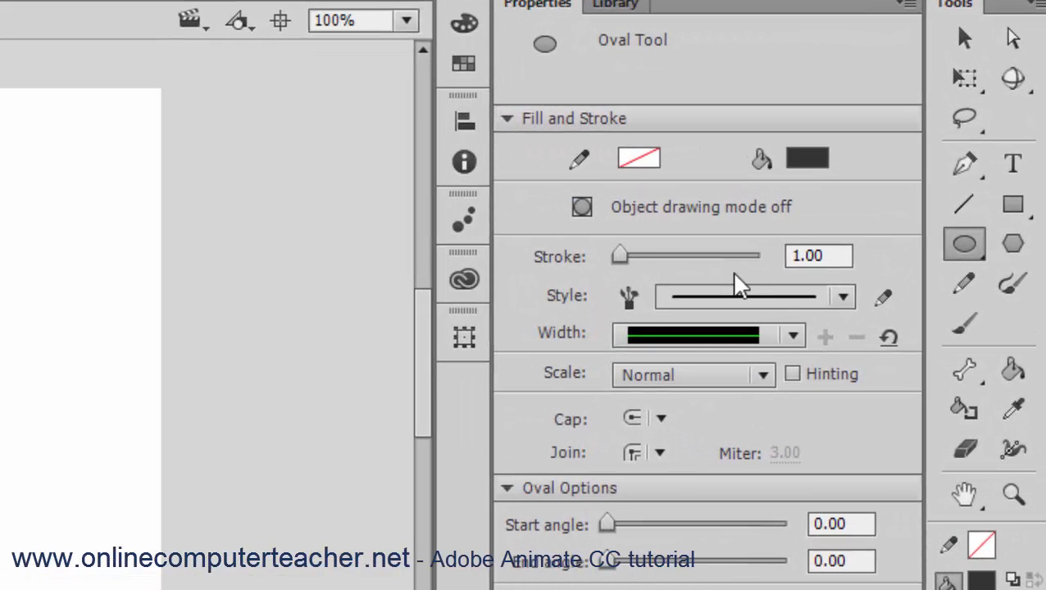
click(807, 161)
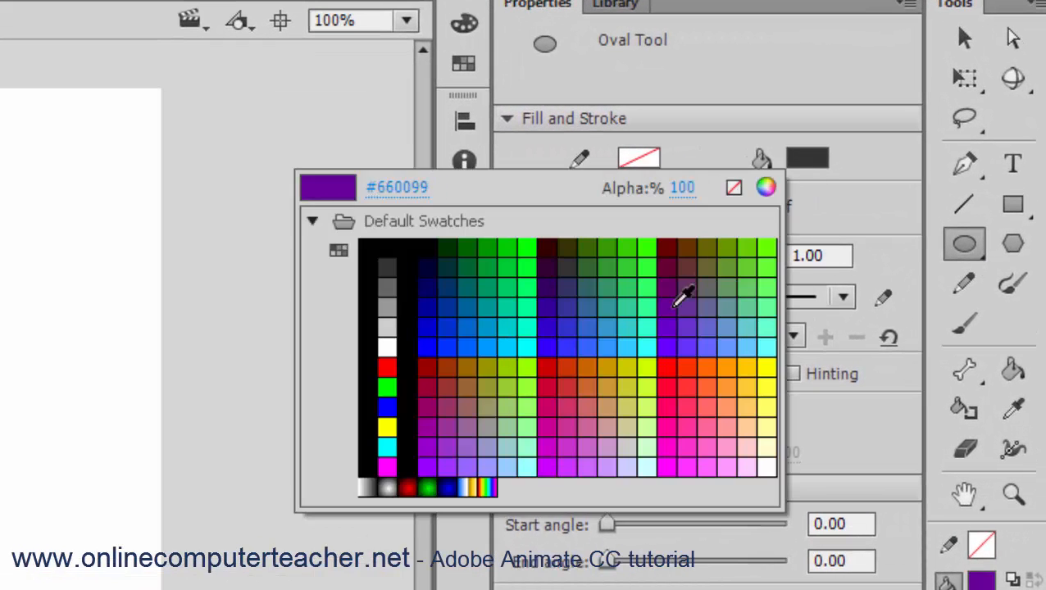
click(598, 397)
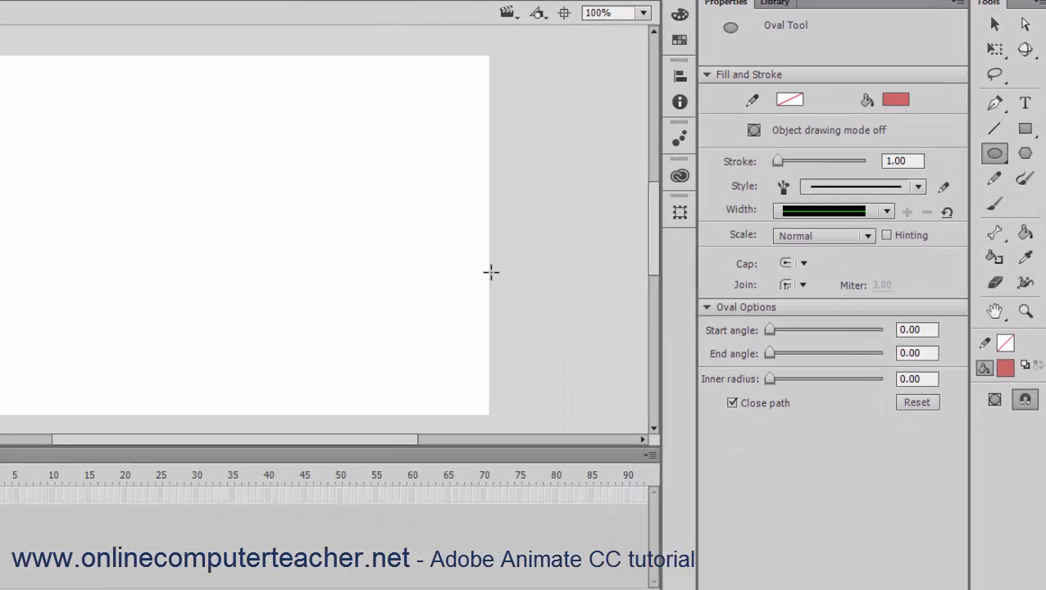
drag(30, 87, 154, 211)
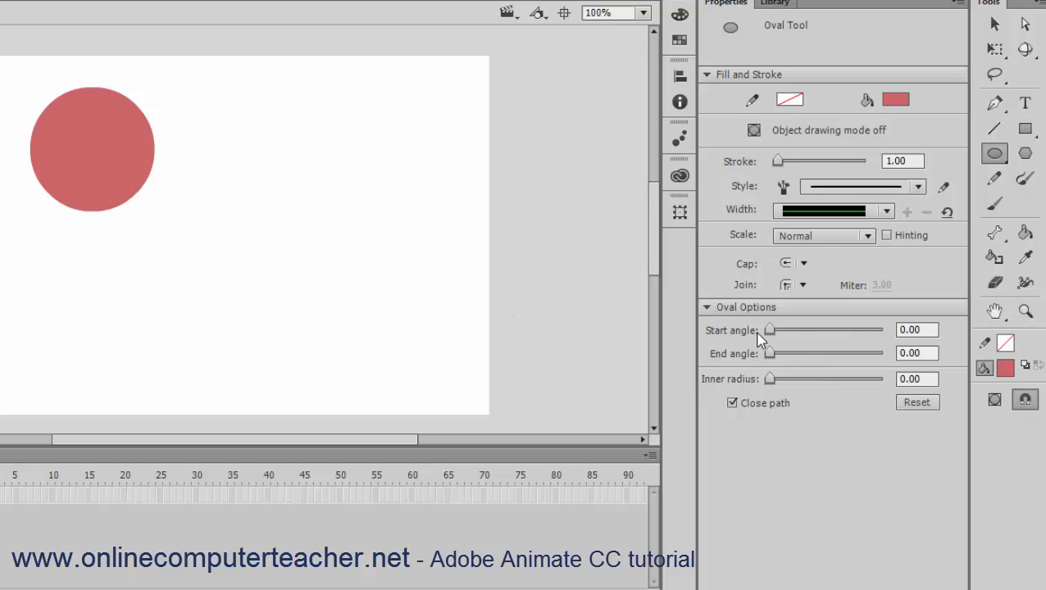
Draw two partial ovals with a start angle of 91.43, the first without an outline and the second with a black 25.45 stroke.
drag(770, 331, 797, 332)
drag(289, 95, 411, 238)
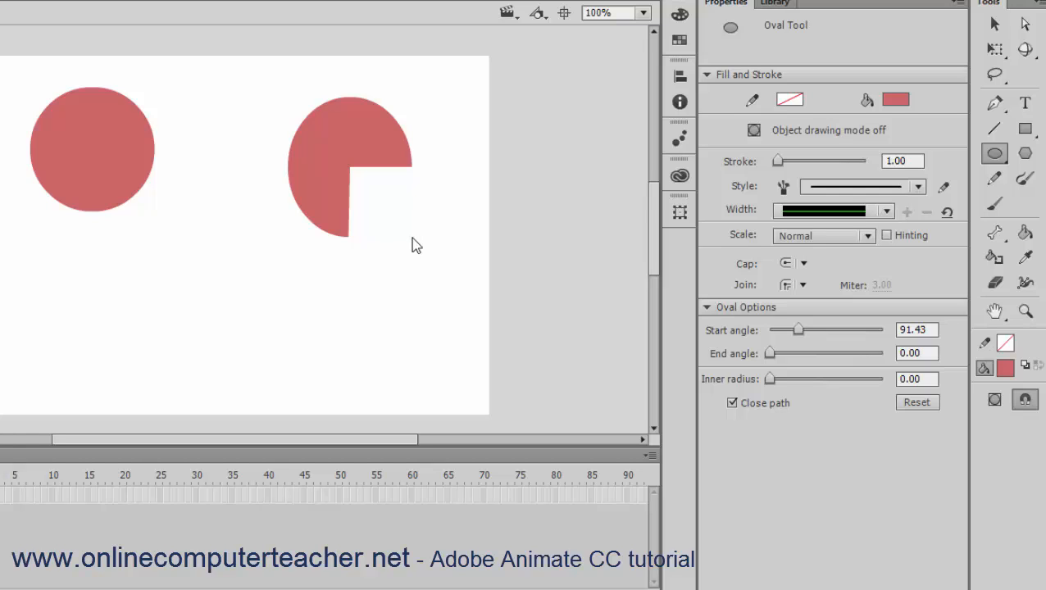
click(790, 99)
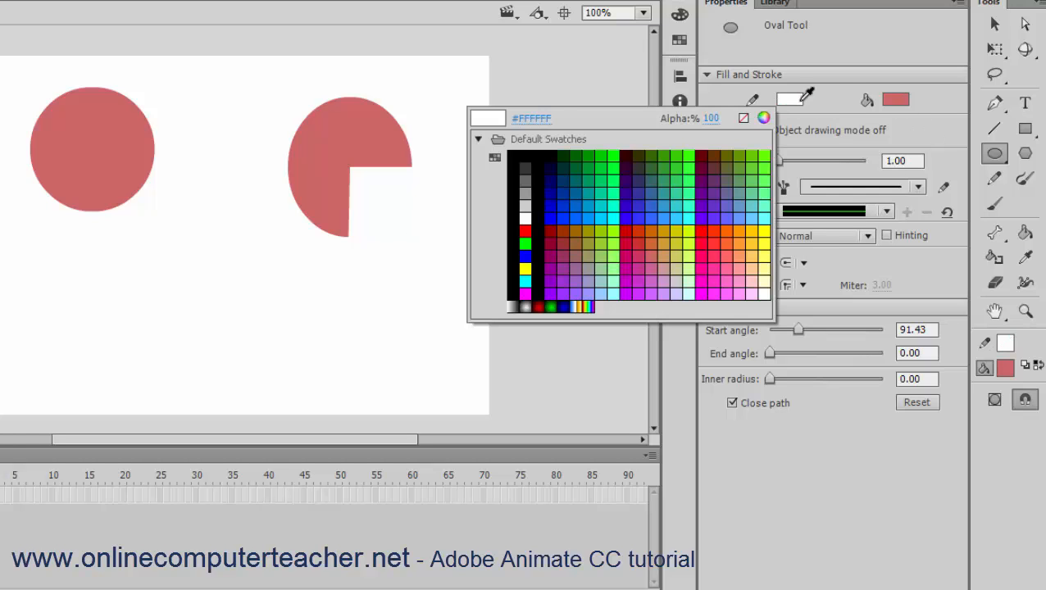
click(541, 169)
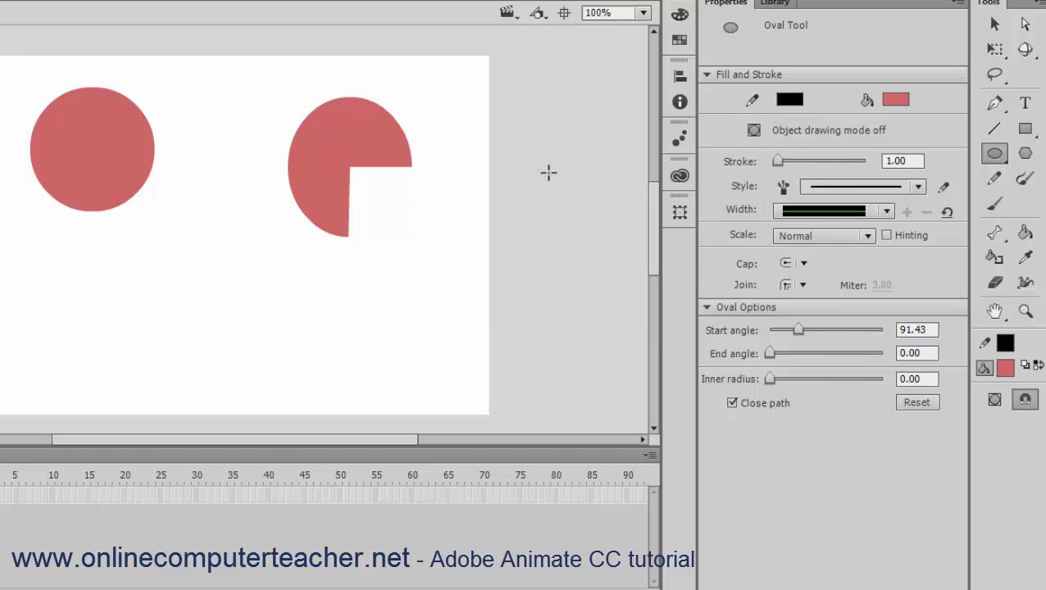
drag(776, 161, 788, 161)
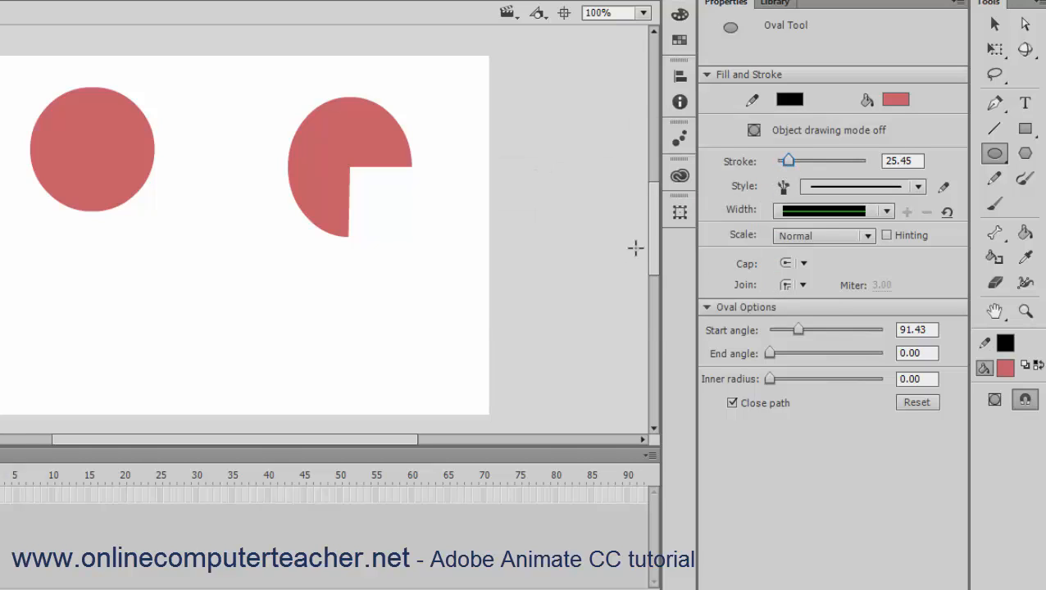
mouse_move(168, 210)
mouse_down()
mouse_move(264, 303)
mouse_move(284, 345)
mouse_up()
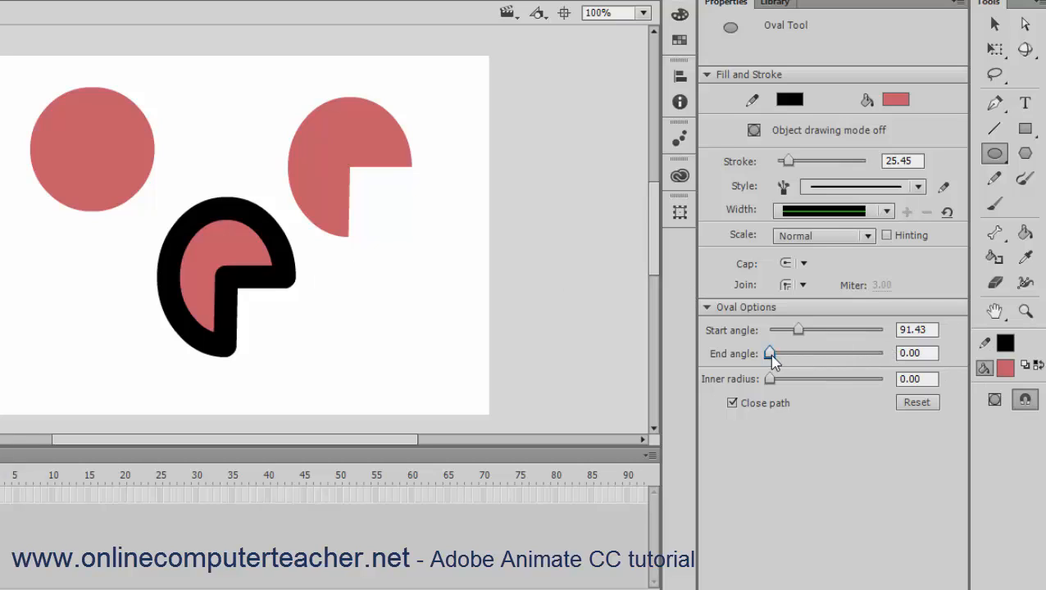
Set the oval's start angle to 0 and end angle to 90, and draw a small quarter oval in the stage's lower-right area.
drag(770, 354, 796, 352)
click(895, 353)
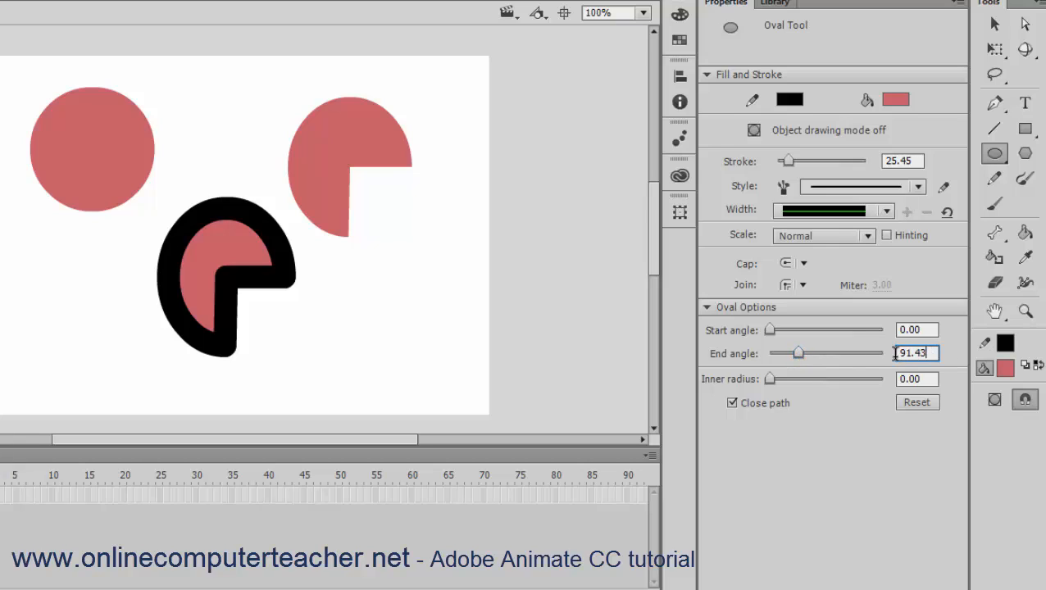
drag(896, 353, 875, 355)
text(90)
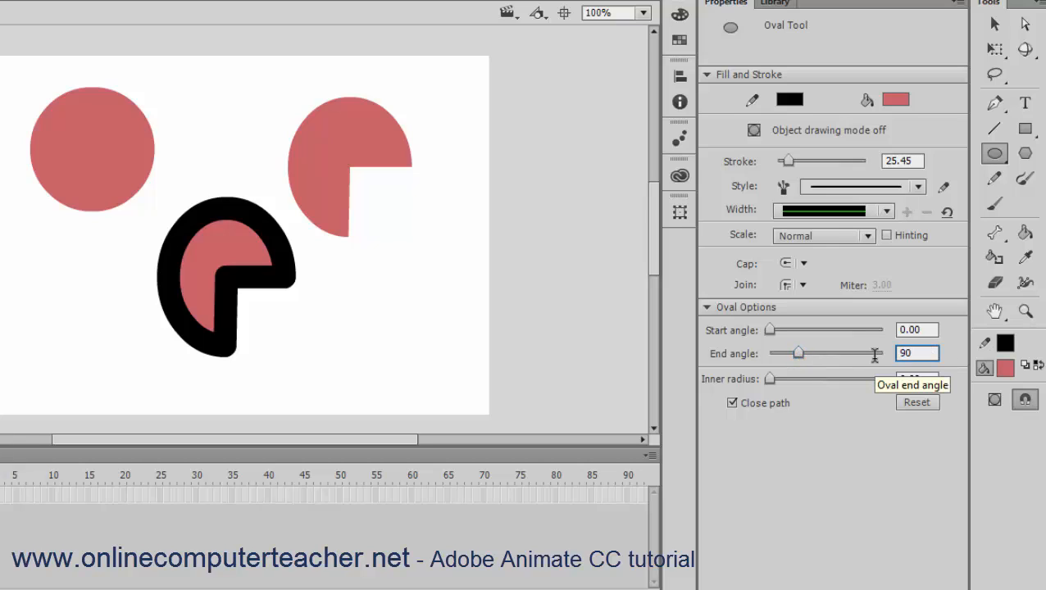
key(Return)
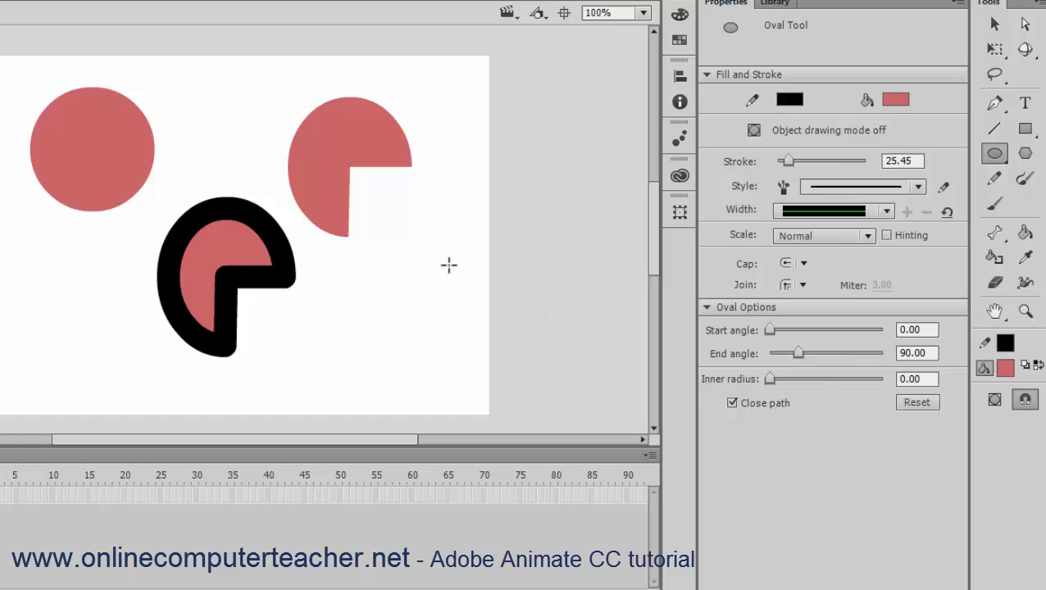
drag(386, 259, 469, 367)
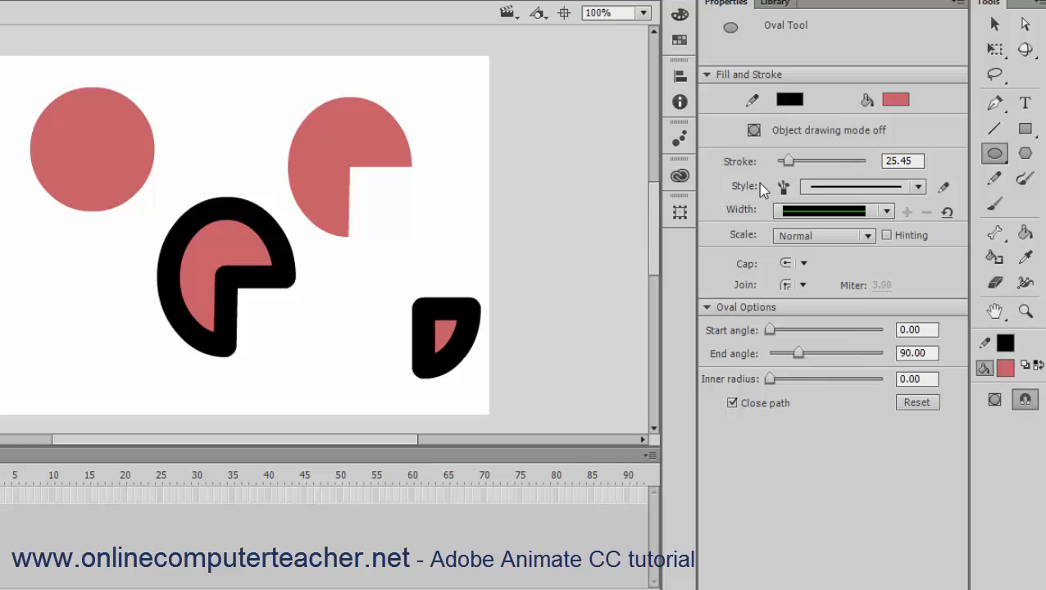
Draw three pie-shaped ovals with a 0.10 stroke, using end angles of 90, 275.71 and 158.57.
drag(789, 163, 731, 166)
drag(224, 129, 415, 326)
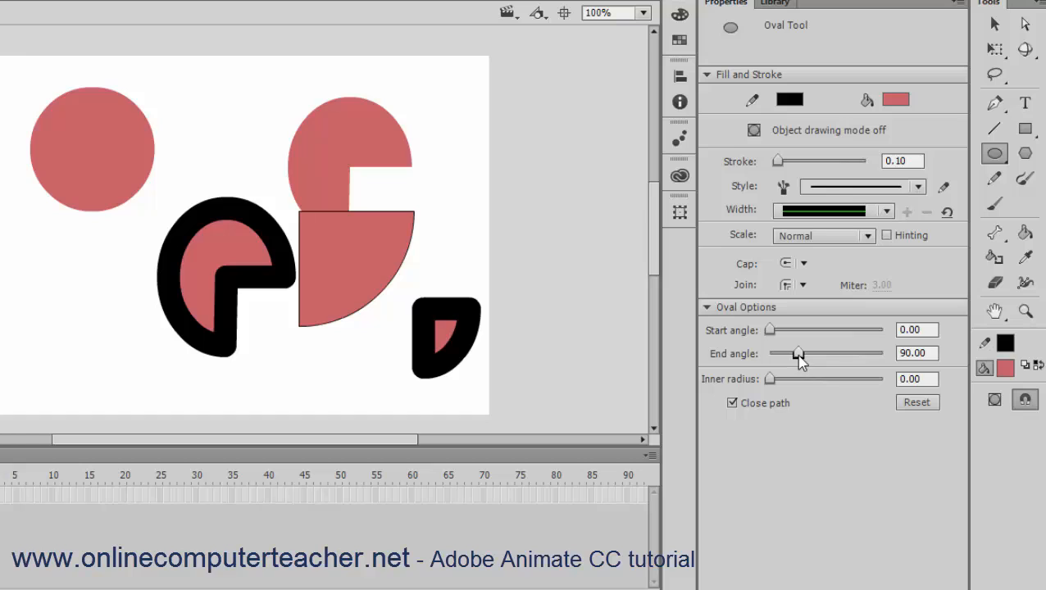
drag(799, 355, 857, 356)
mouse_move(174, 89)
mouse_down()
mouse_move(319, 193)
mouse_move(347, 232)
mouse_move(336, 247)
mouse_up()
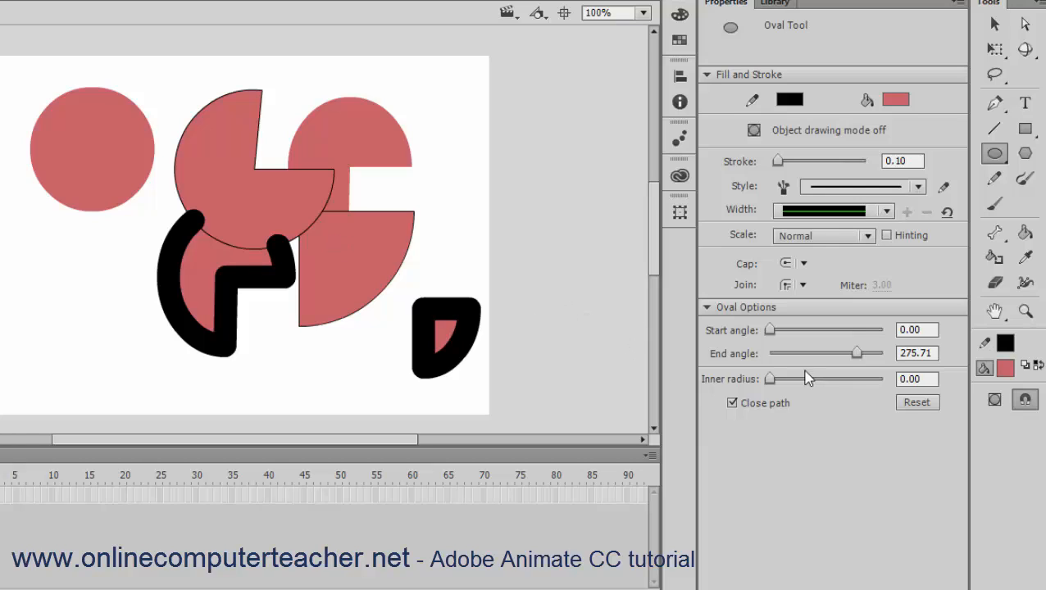
drag(857, 354, 819, 353)
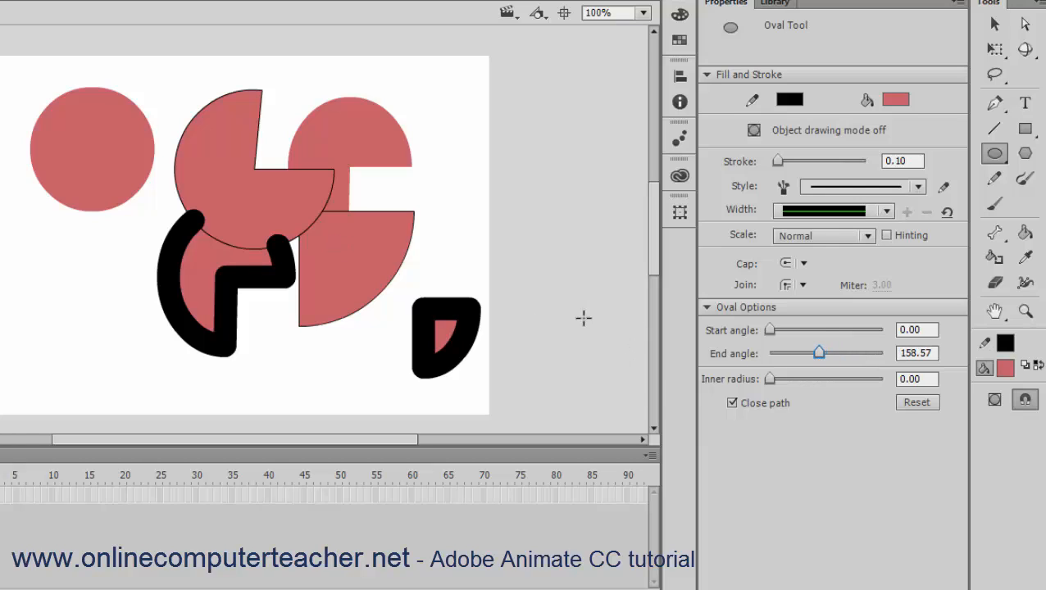
mouse_move(11, 255)
mouse_down()
mouse_move(96, 361)
mouse_move(138, 390)
mouse_up()
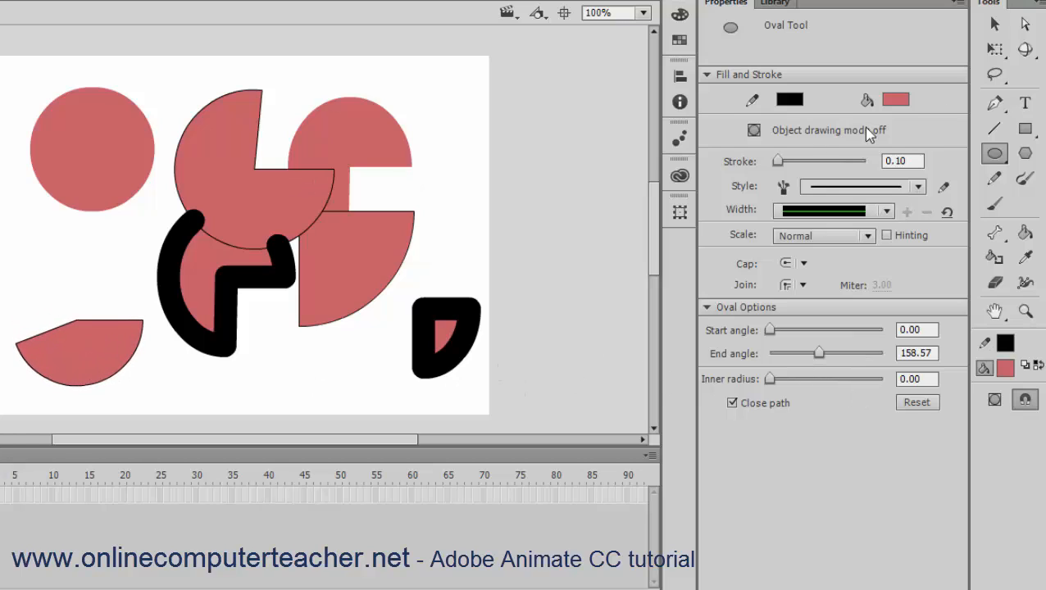
Delete all the oval shapes from the stage.
click(995, 24)
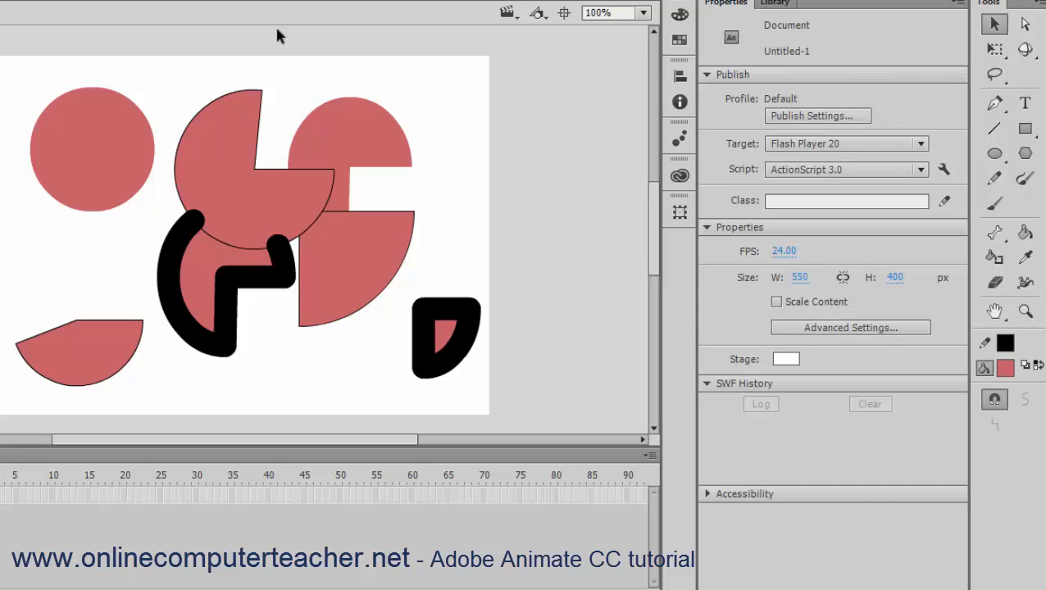
drag(2, 72, 564, 441)
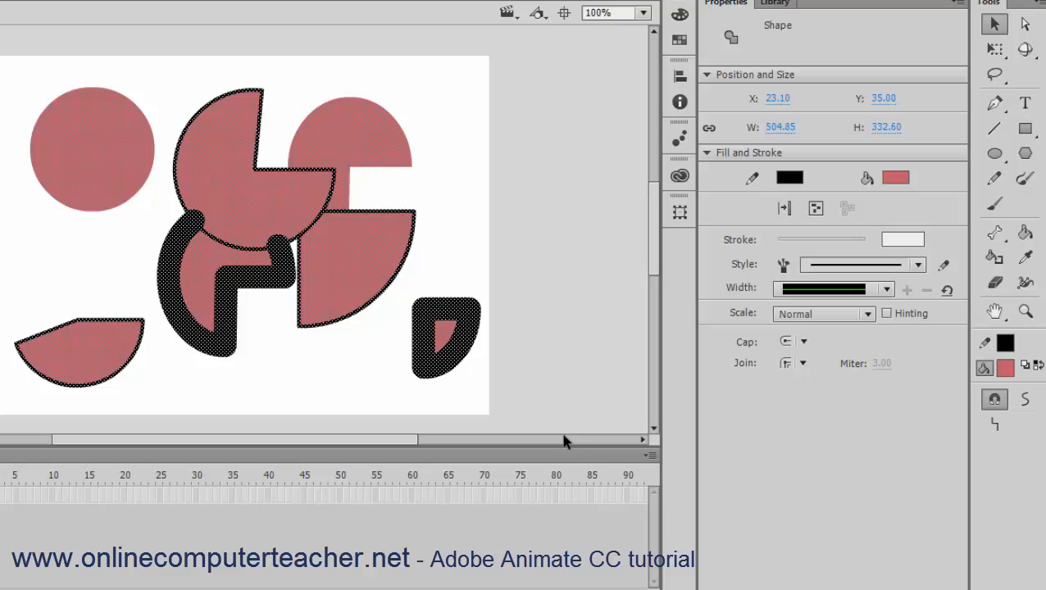
key(Delete)
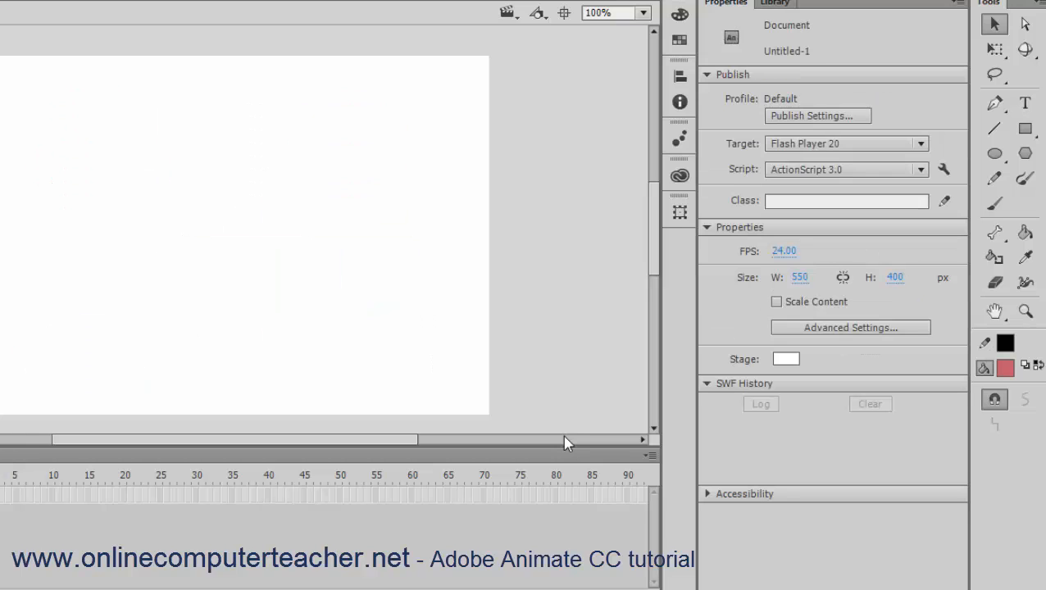
Draw a large ring with the Oval tool, using an end angle of 0, an inner radius of 27.50 and a 10.25 stroke.
click(994, 153)
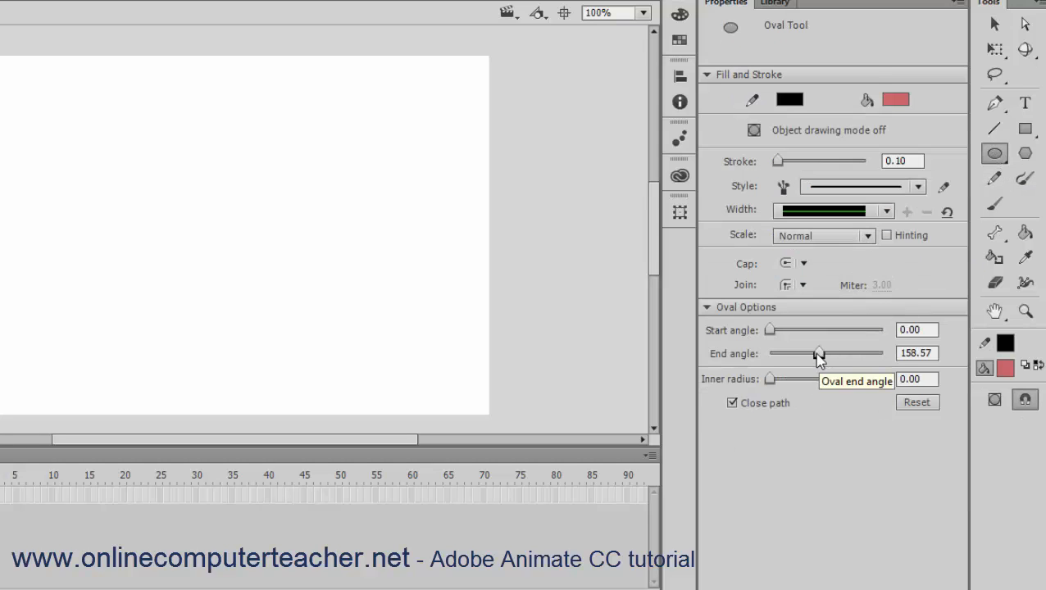
drag(817, 354, 804, 388)
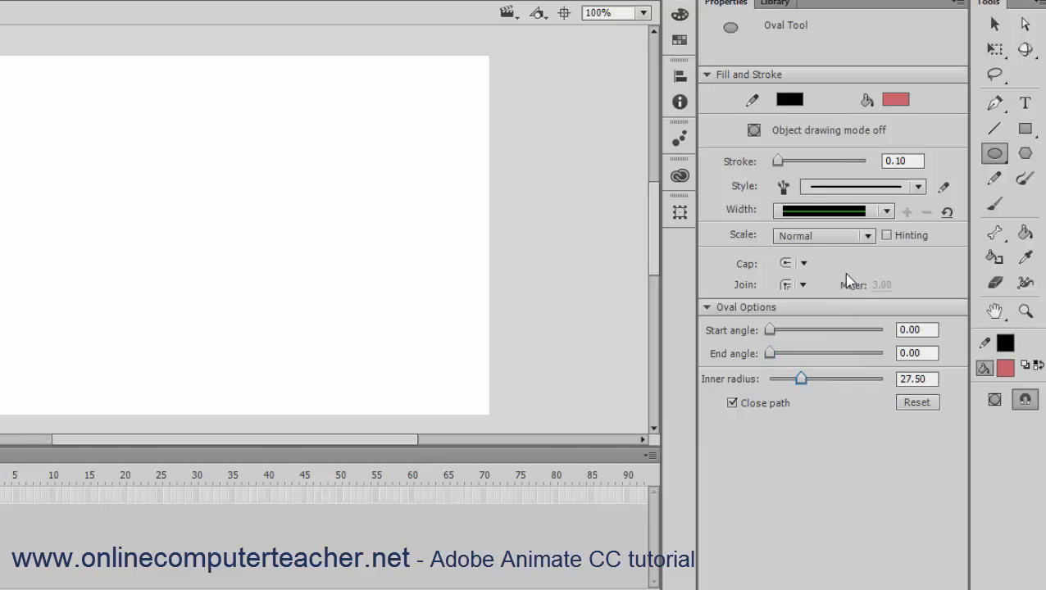
drag(779, 161, 783, 161)
mouse_move(88, 108)
mouse_down()
mouse_move(274, 292)
mouse_move(334, 369)
mouse_up()
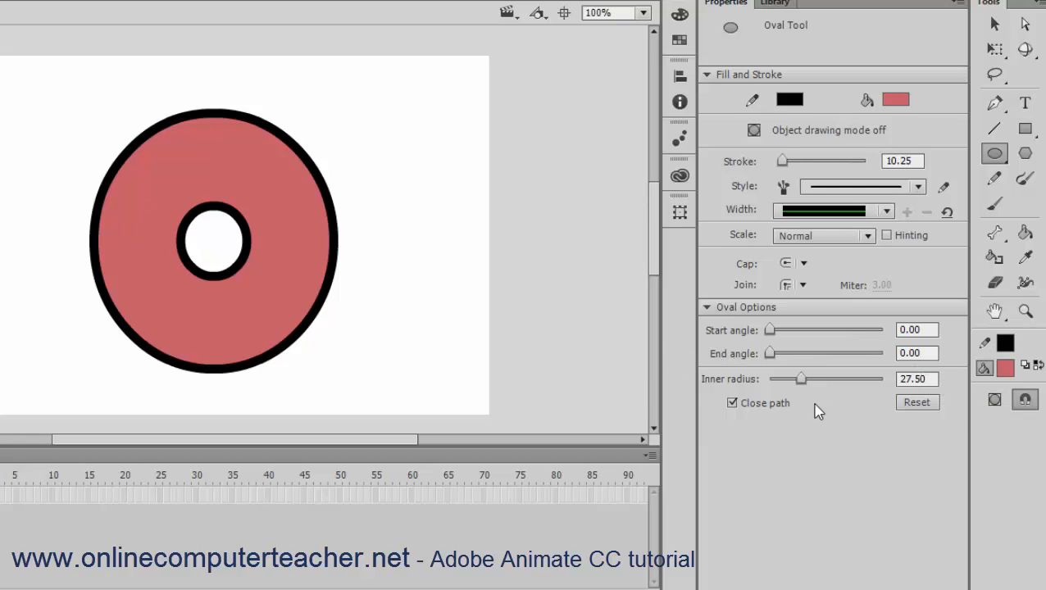
Select the ring's outer outline on its own, clear that selection, and delete the entire ring.
click(995, 25)
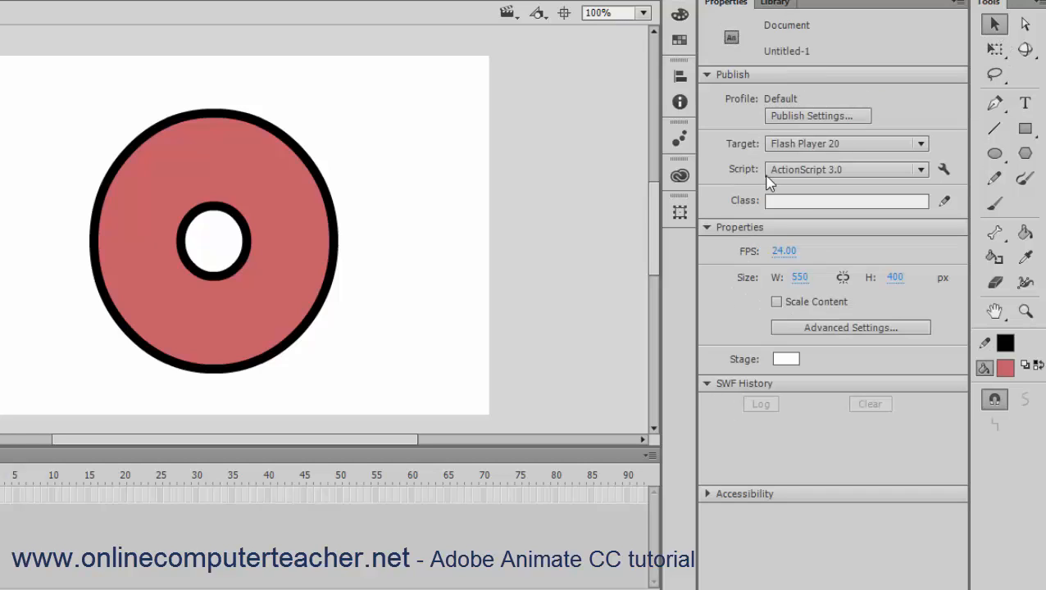
click(228, 117)
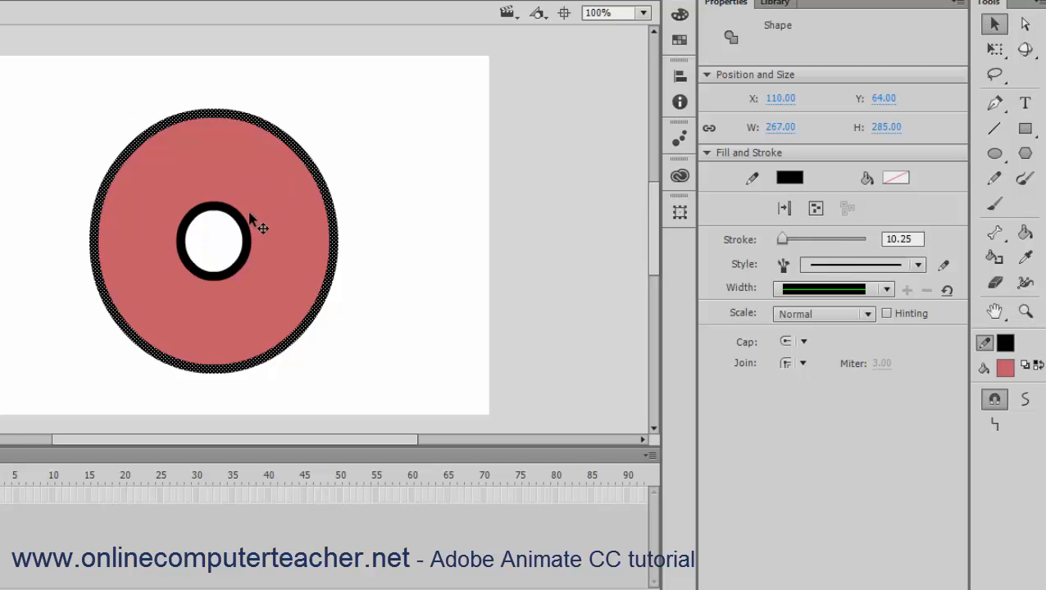
click(446, 230)
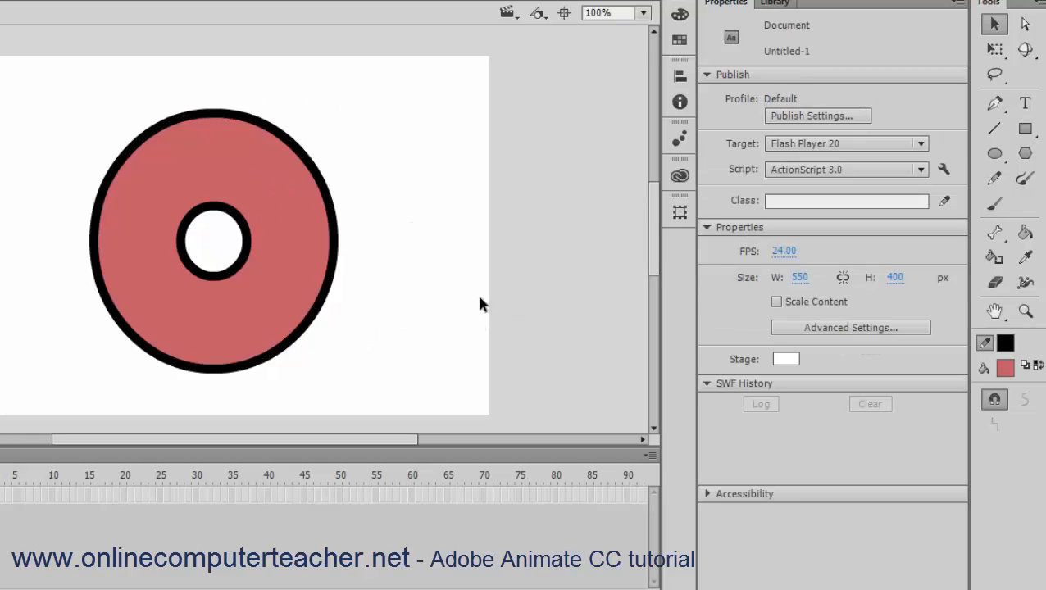
drag(138, 90, 432, 437)
key(Delete)
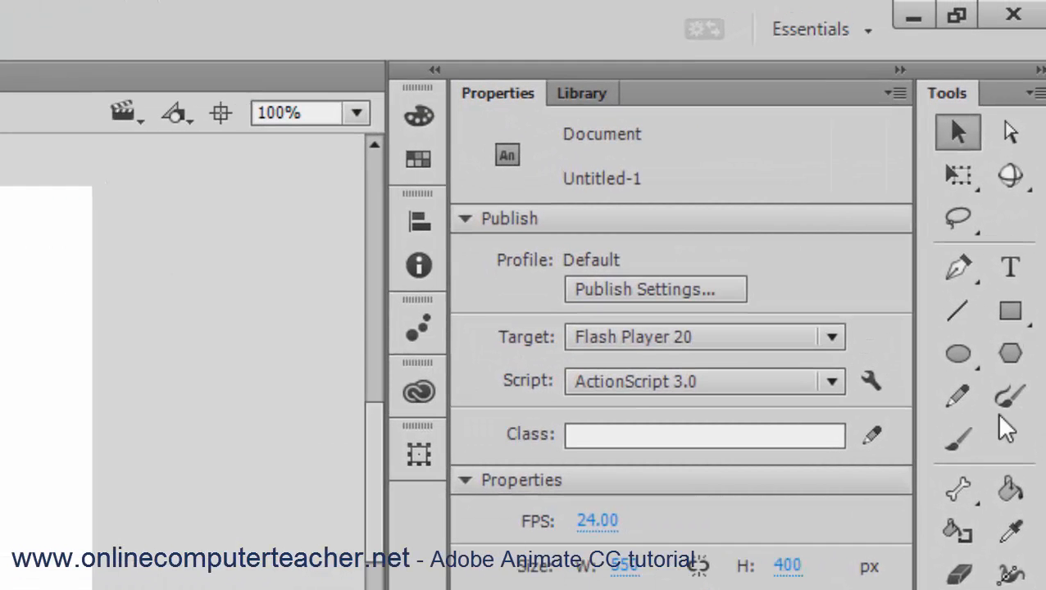
Draw a circle about 97 px wide with the Oval Primitive tool in the stage's upper-left area.
click(959, 354)
click(823, 385)
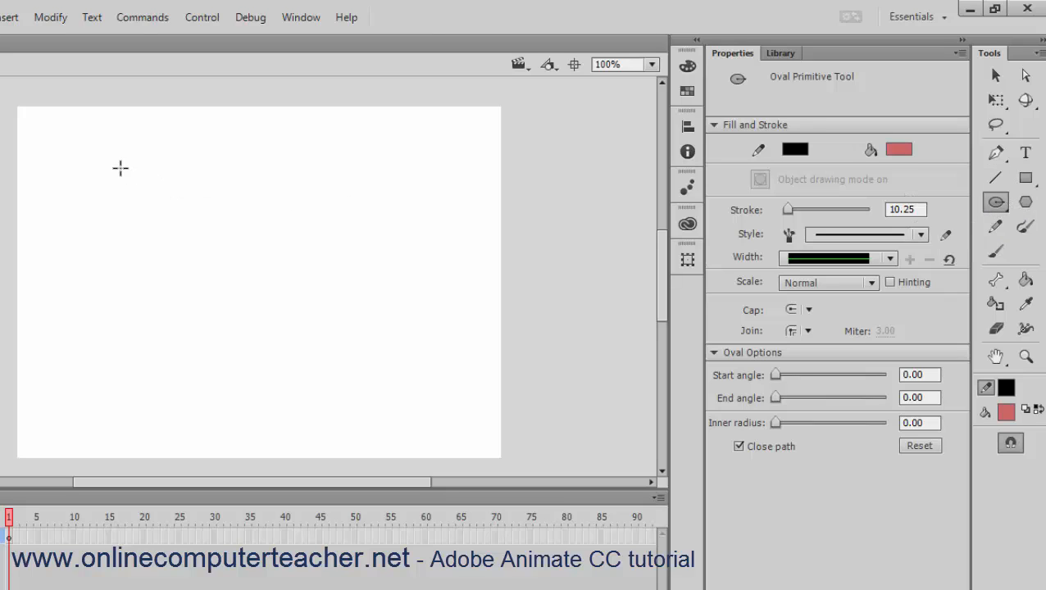
drag(119, 164, 204, 242)
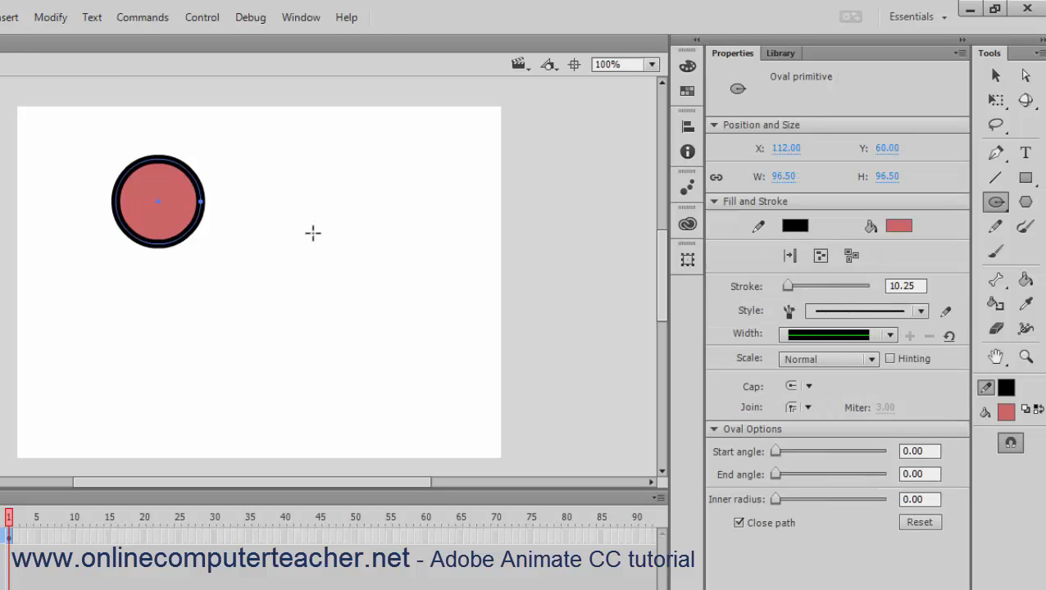
Try a start angle of 117.14 and an end angle of 122.86 on the primitive, reset both to 0, and set its inner radius to 47.14.
drag(777, 460, 818, 462)
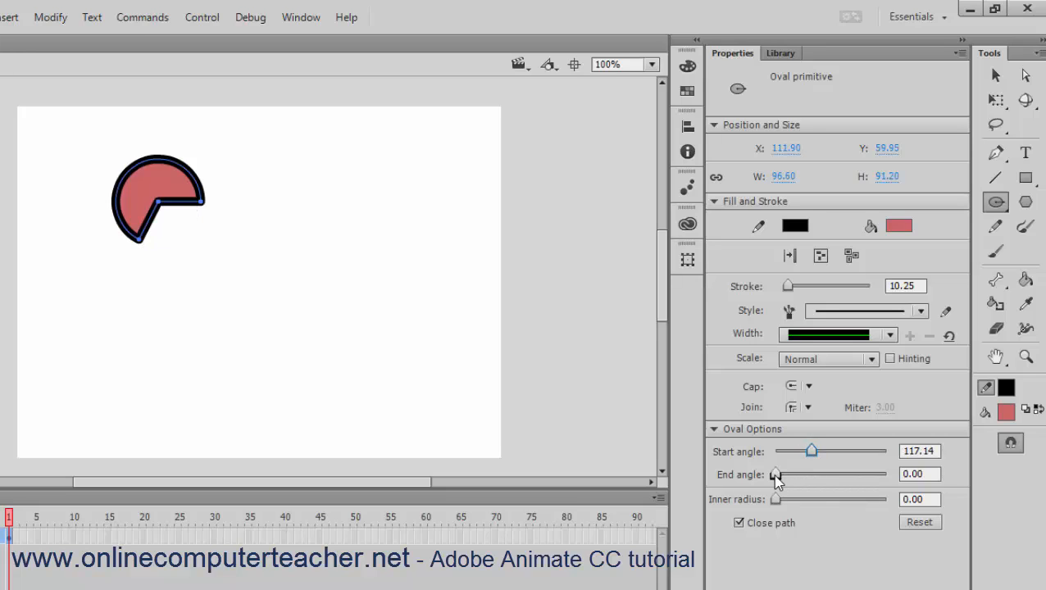
drag(776, 474, 776, 453)
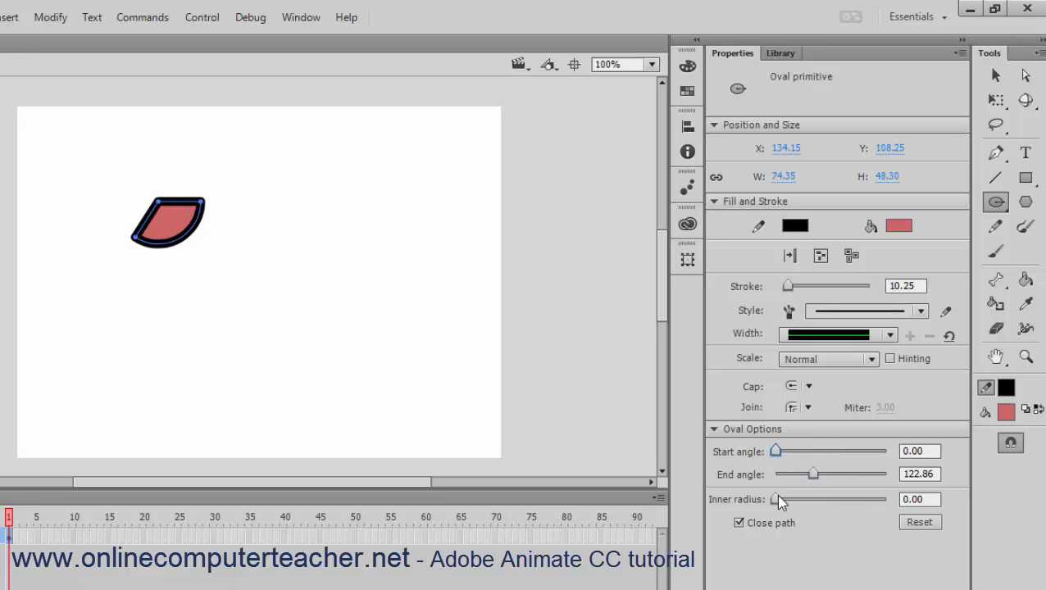
drag(779, 501, 828, 503)
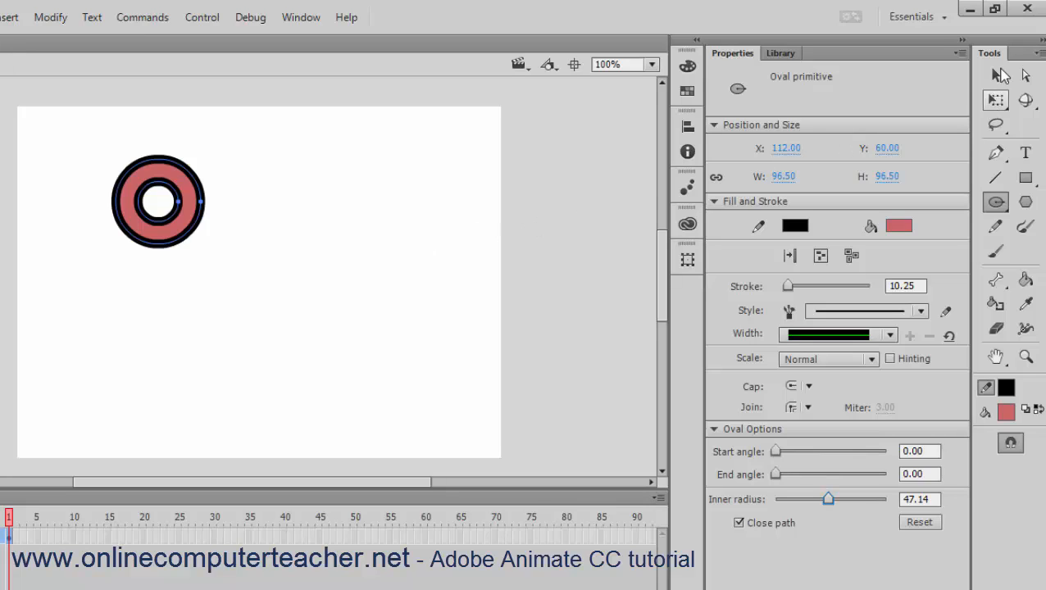
Delete the ring-shaped oval primitive from the stage.
click(995, 75)
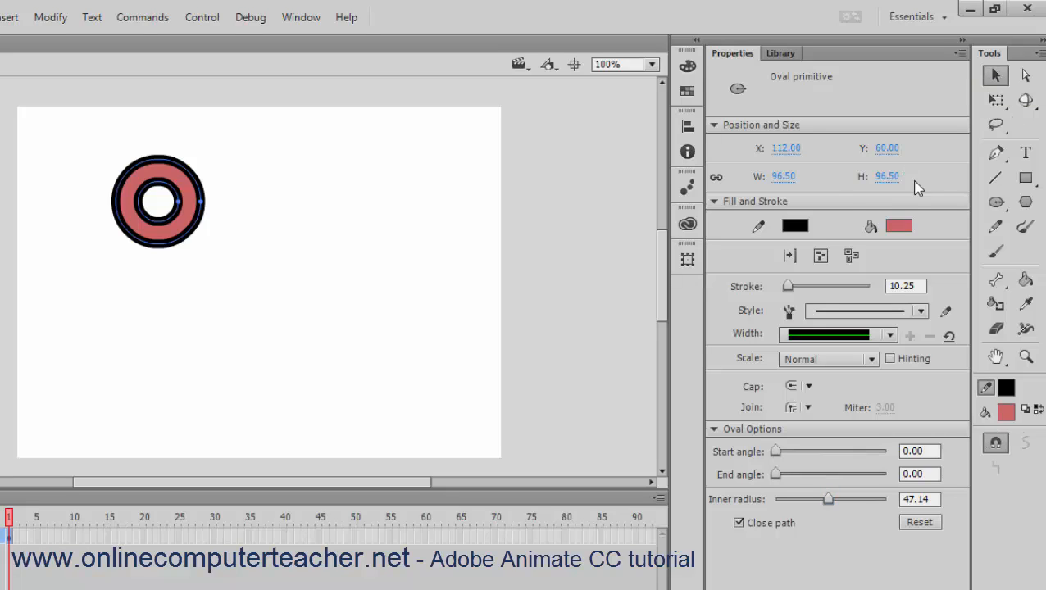
drag(101, 140, 353, 375)
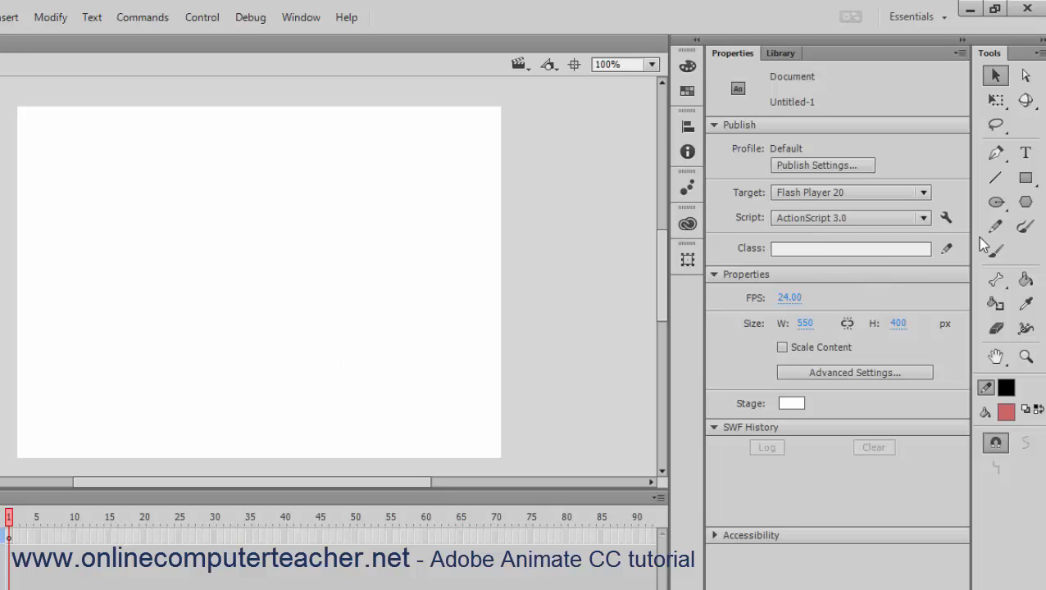
Draw a ring with the Oval tool in the left half of the stage, using a blue #3333FF fill.
click(996, 201)
click(906, 218)
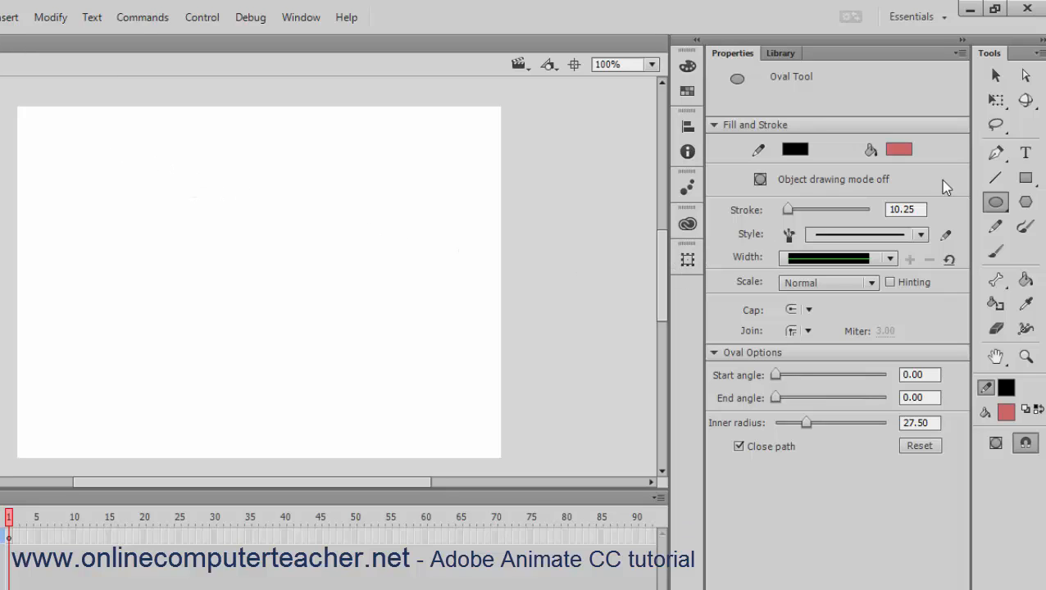
click(899, 150)
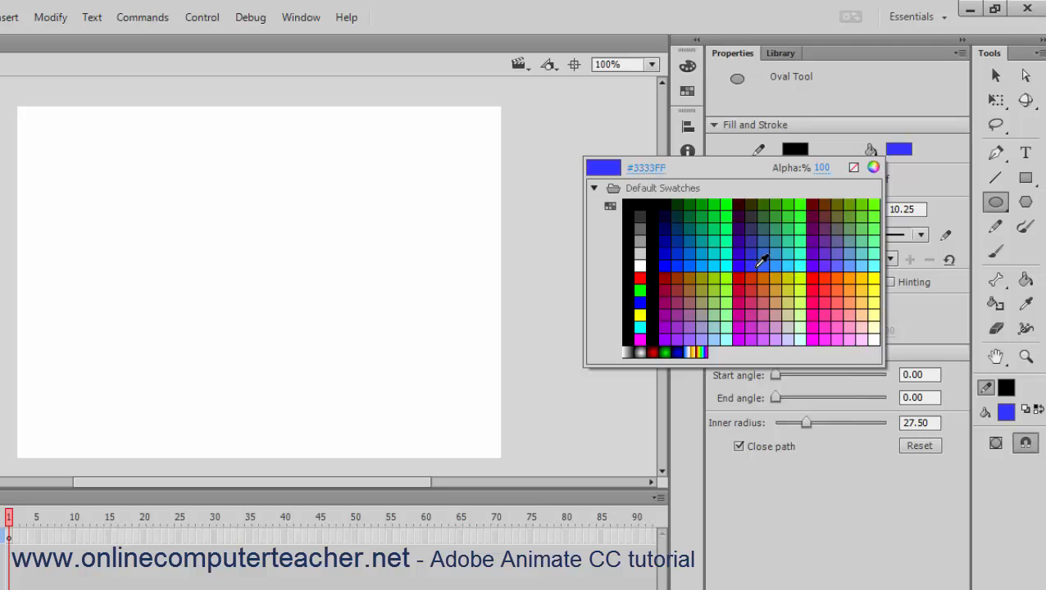
click(761, 259)
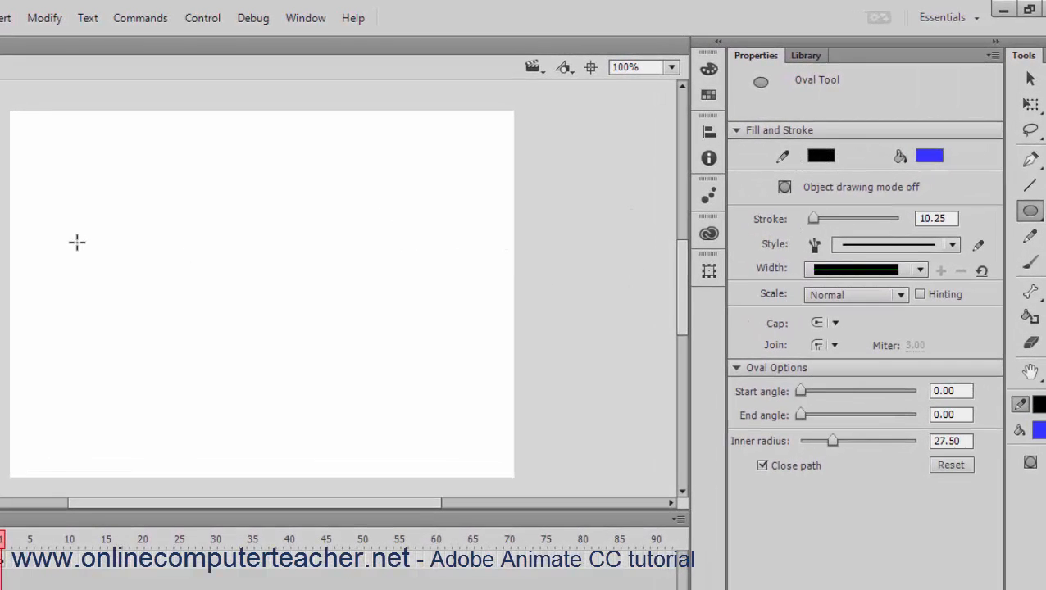
drag(78, 205, 310, 419)
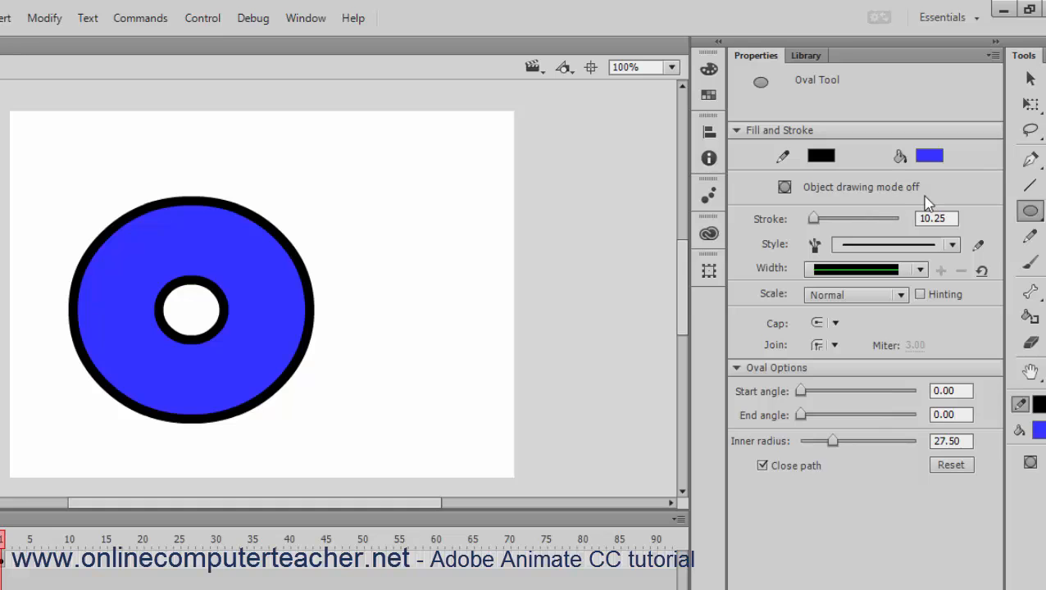
Set the inner radius to 0 and draw a teal-green oval about 237 by 221 px overlapping the blue ring's right edge.
drag(833, 442, 793, 445)
click(930, 157)
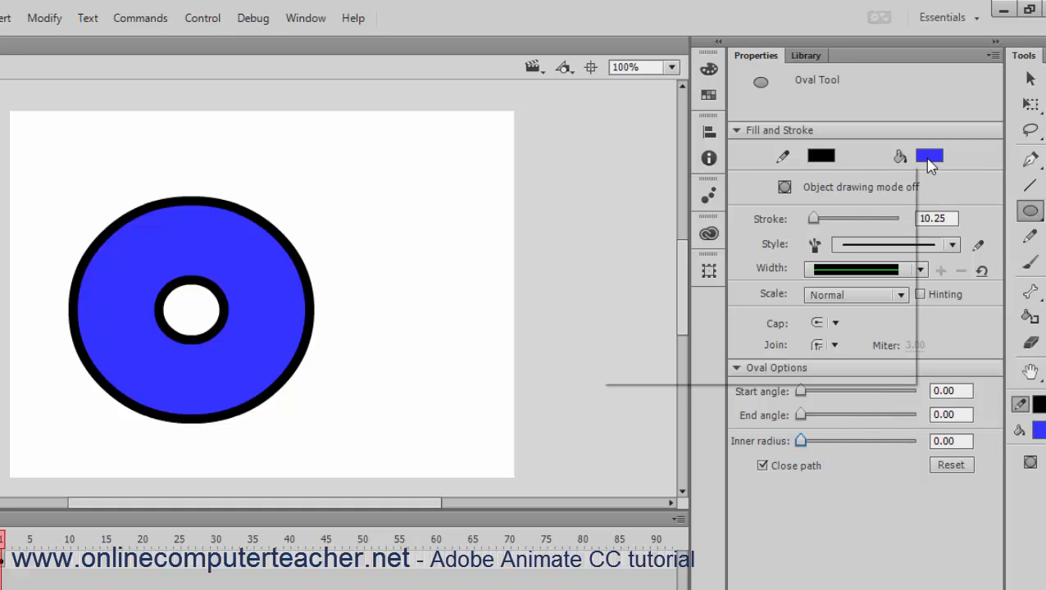
click(732, 251)
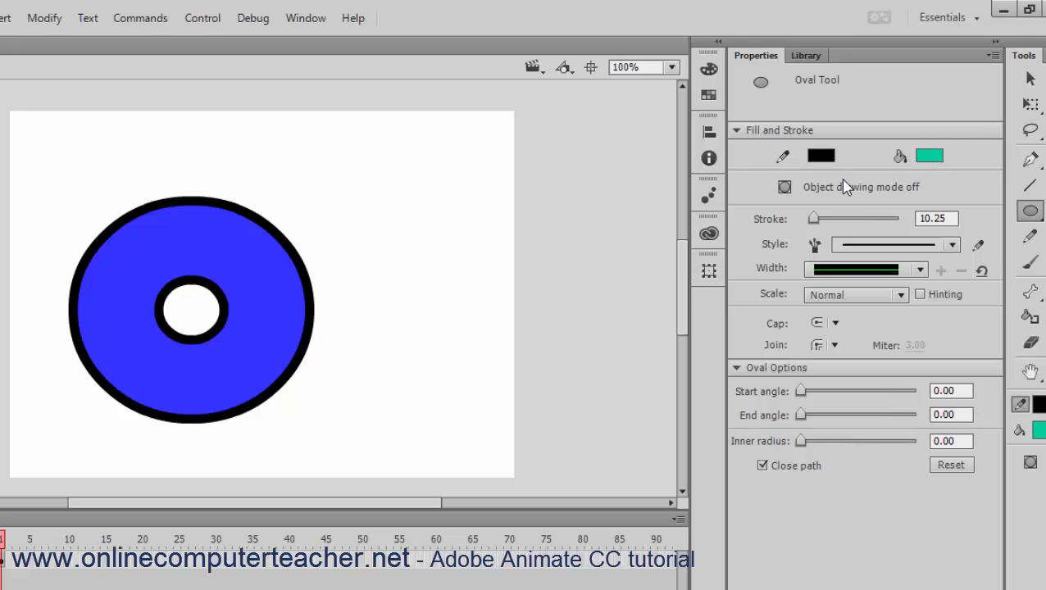
drag(236, 170, 452, 373)
Move the teal-green fill to the right out of its outline, and bend the outline's upper-left curve toward the moved fill.
key(v)
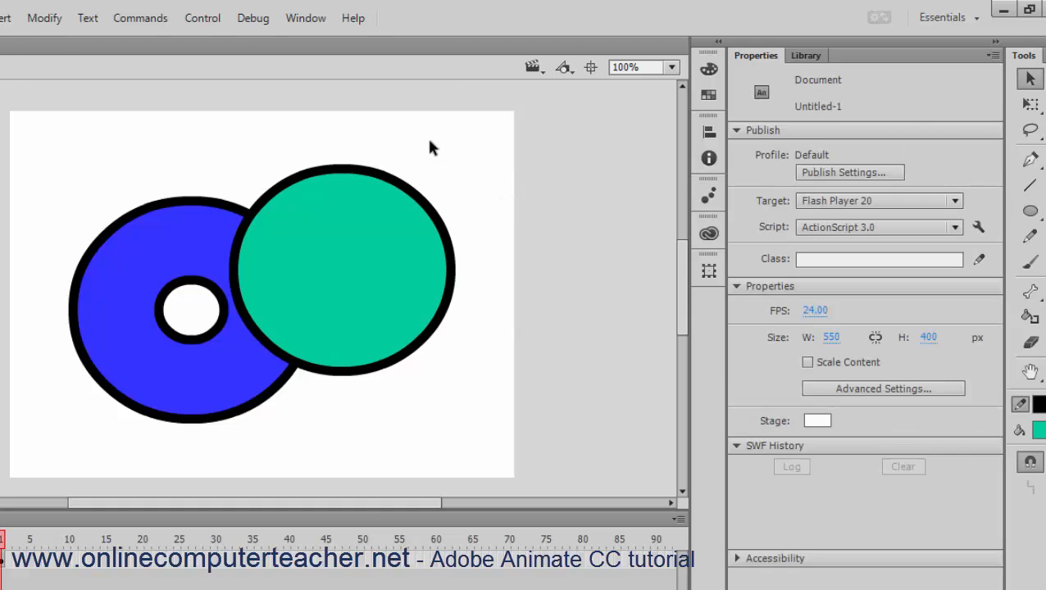
drag(344, 257, 453, 274)
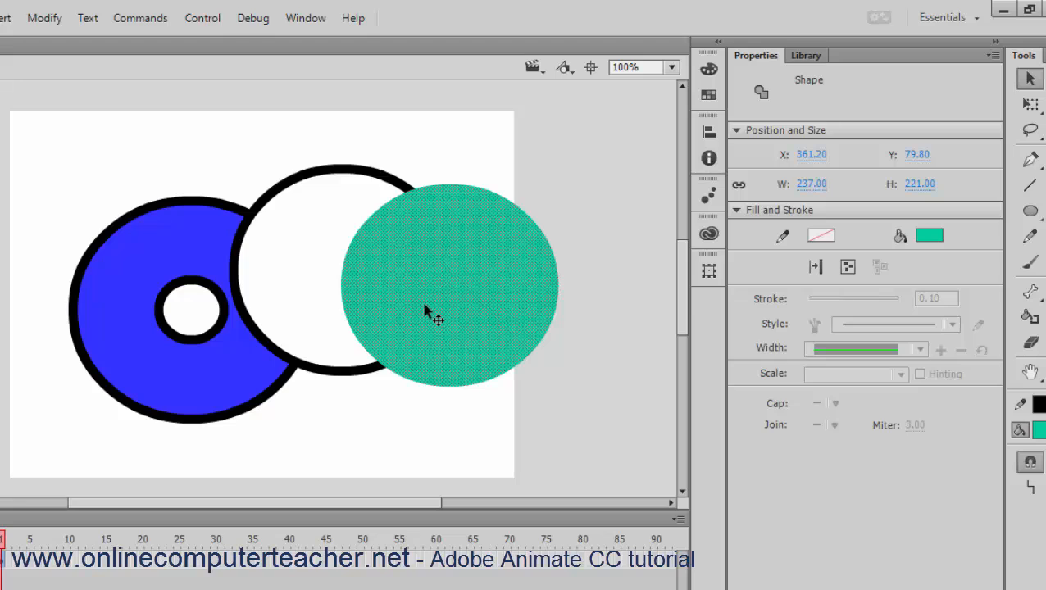
drag(281, 195, 472, 194)
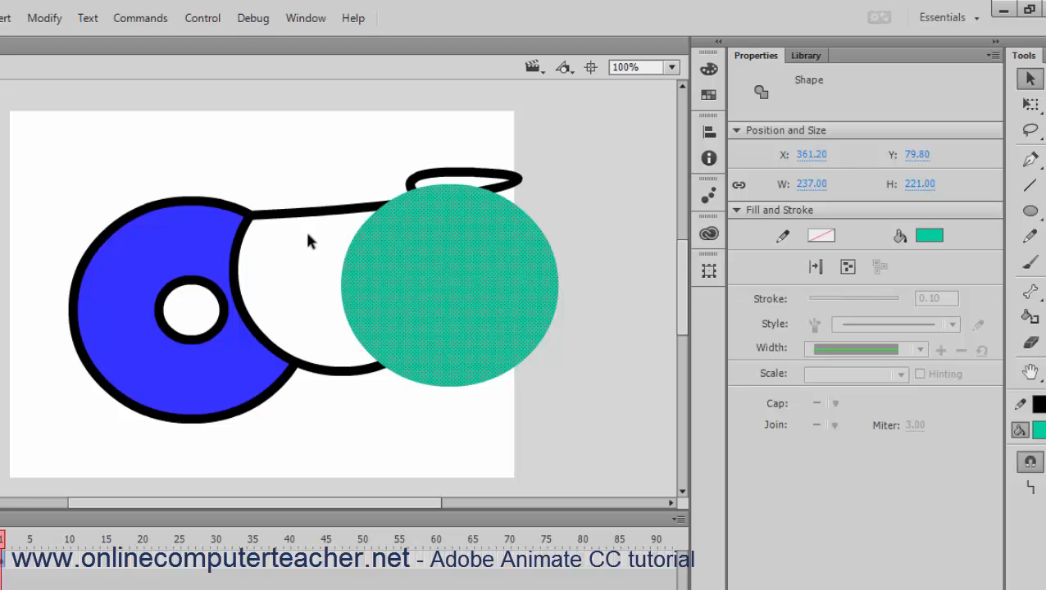
Select the connected black outlines and the straightened segment to inspect them, and delete all artwork from the stage.
double_click(316, 373)
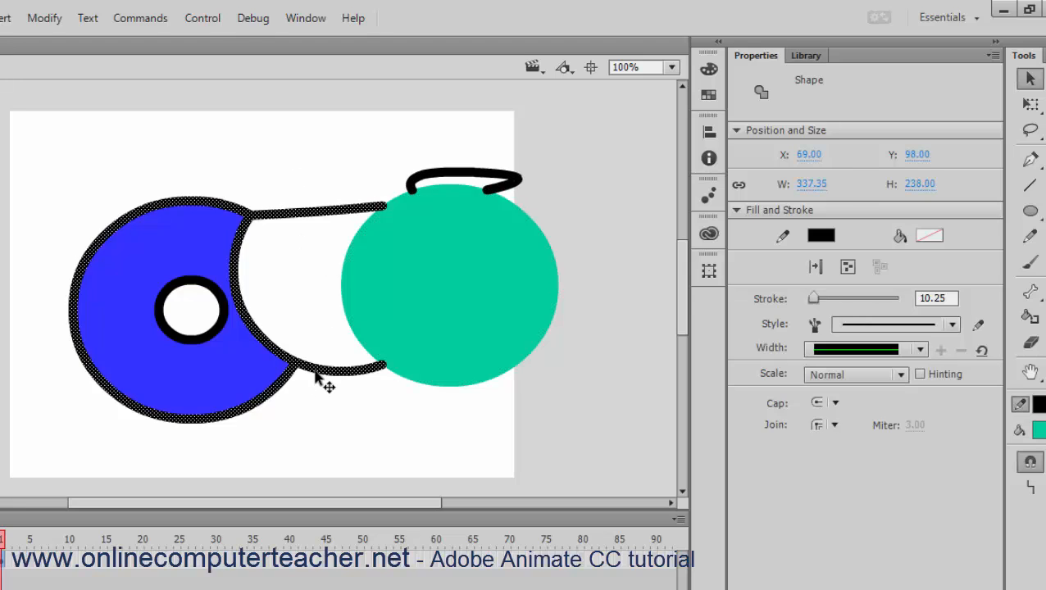
click(318, 385)
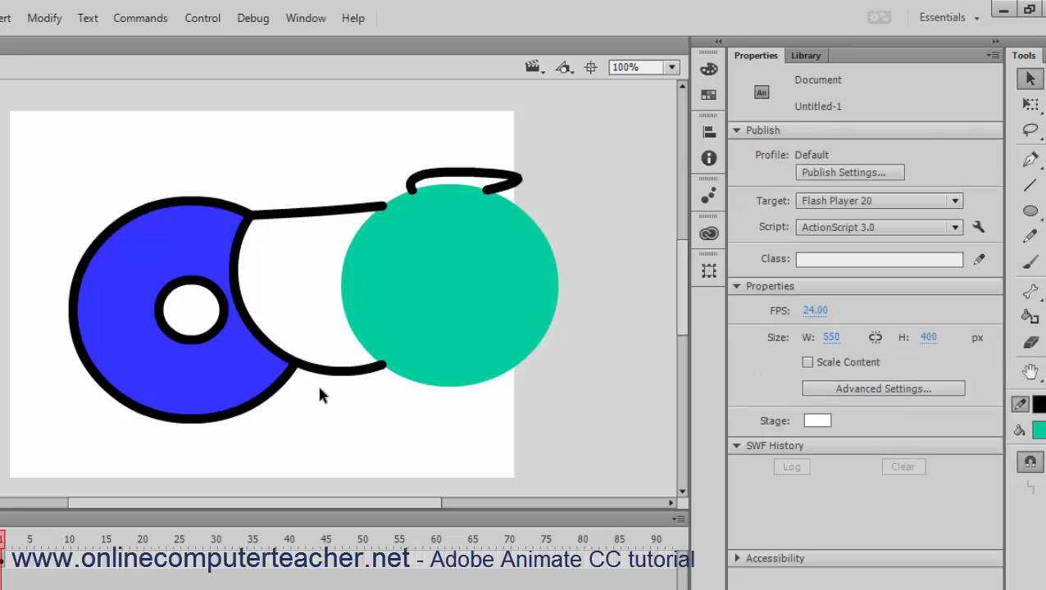
click(294, 215)
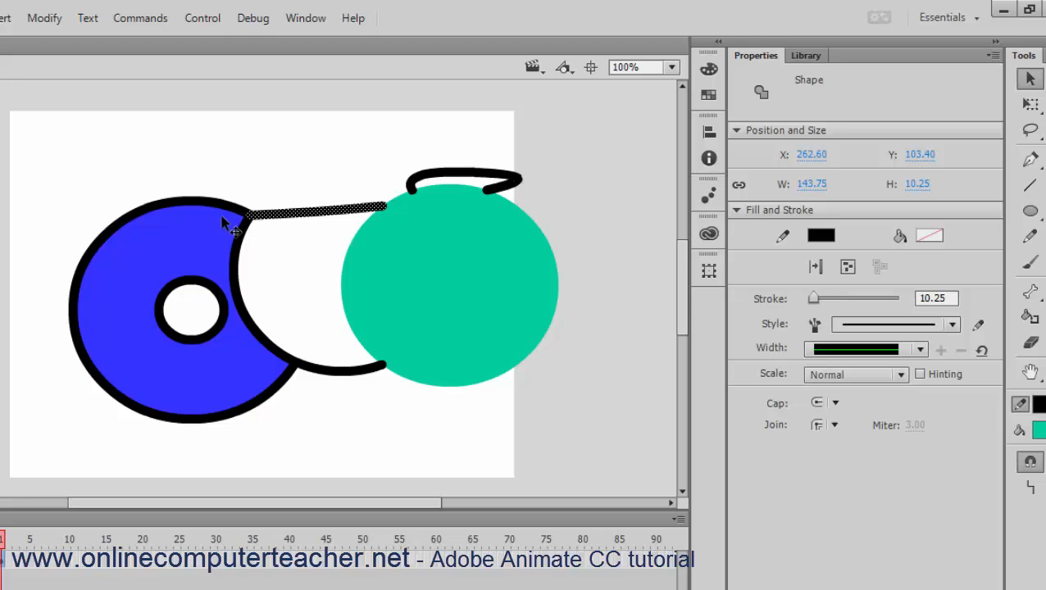
double_click(286, 215)
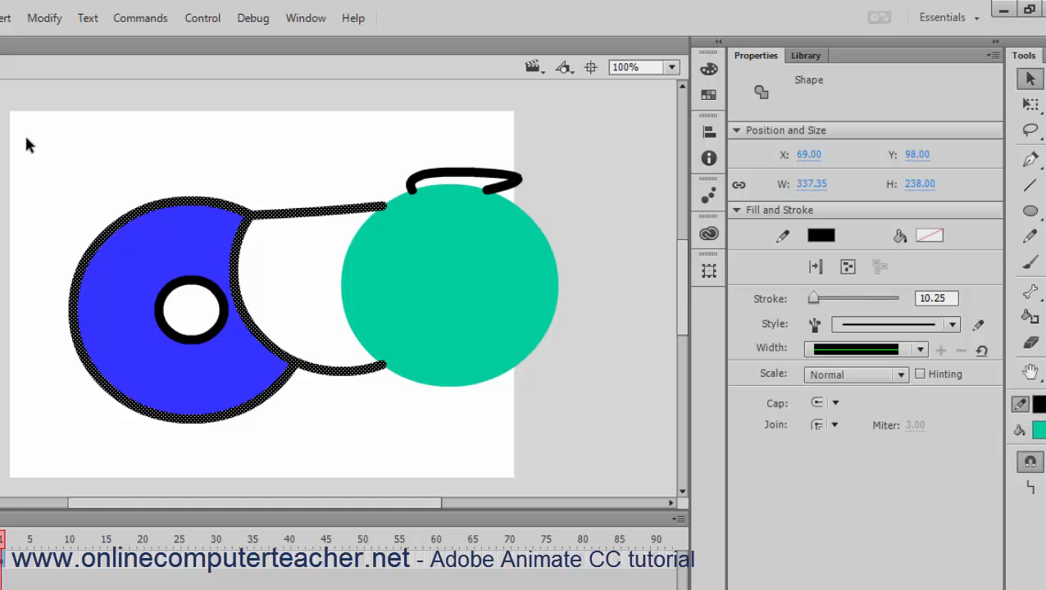
mouse_move(26, 144)
mouse_down()
mouse_move(594, 412)
mouse_move(619, 450)
mouse_up()
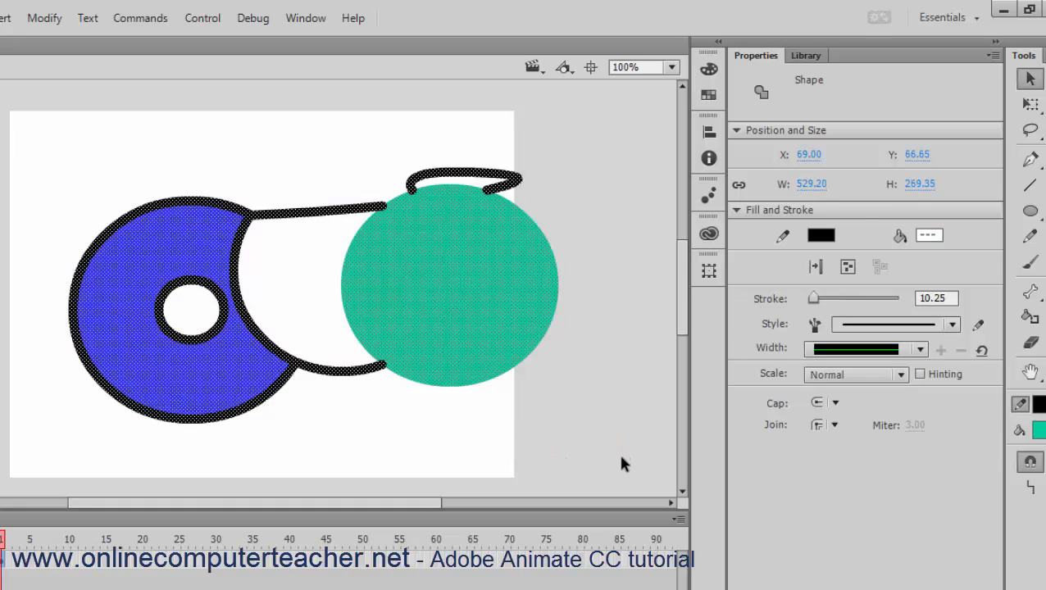
key(Delete)
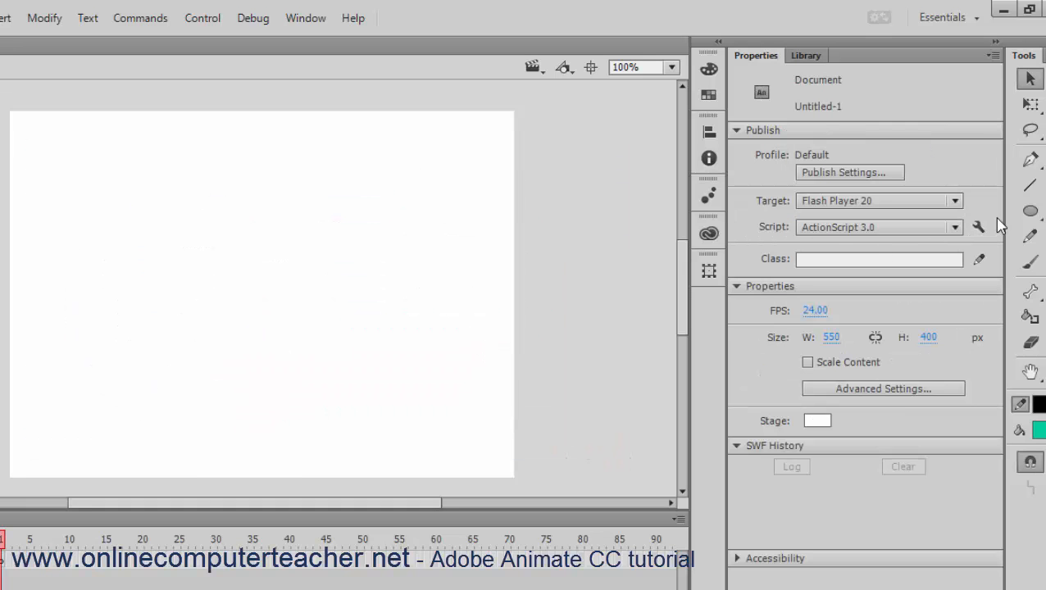
Set the Oval tool's stroke size to 0.10 and draw a teal-green oval in the upper middle of the stage.
click(1030, 211)
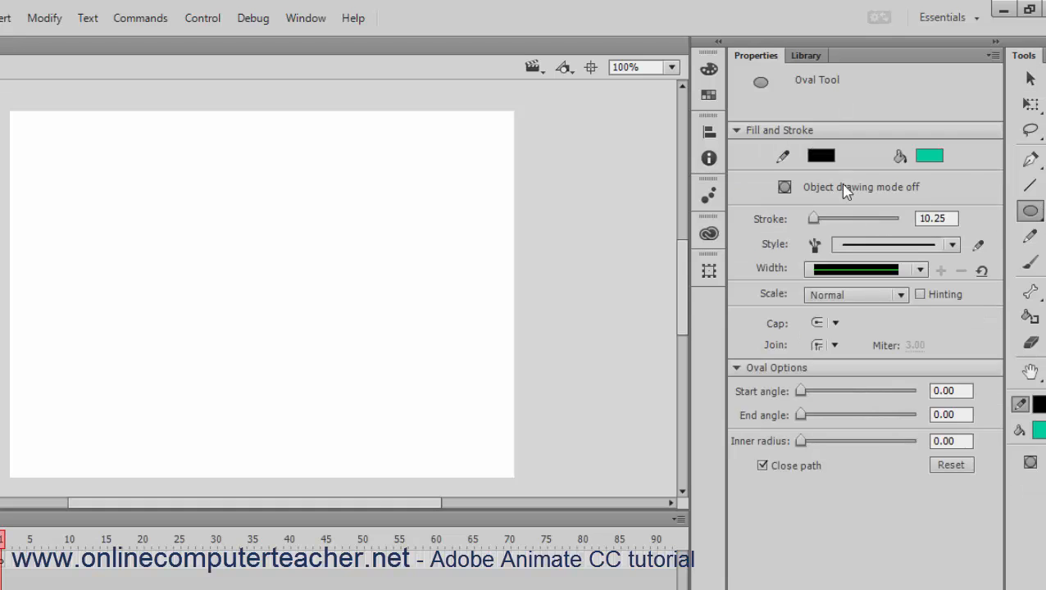
click(820, 156)
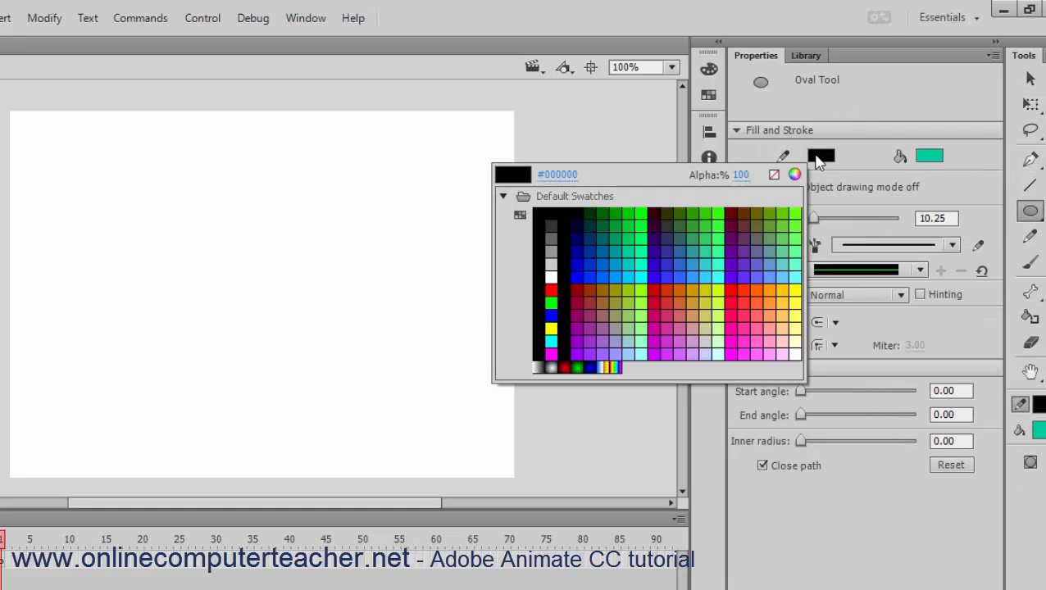
click(773, 175)
drag(813, 219, 780, 227)
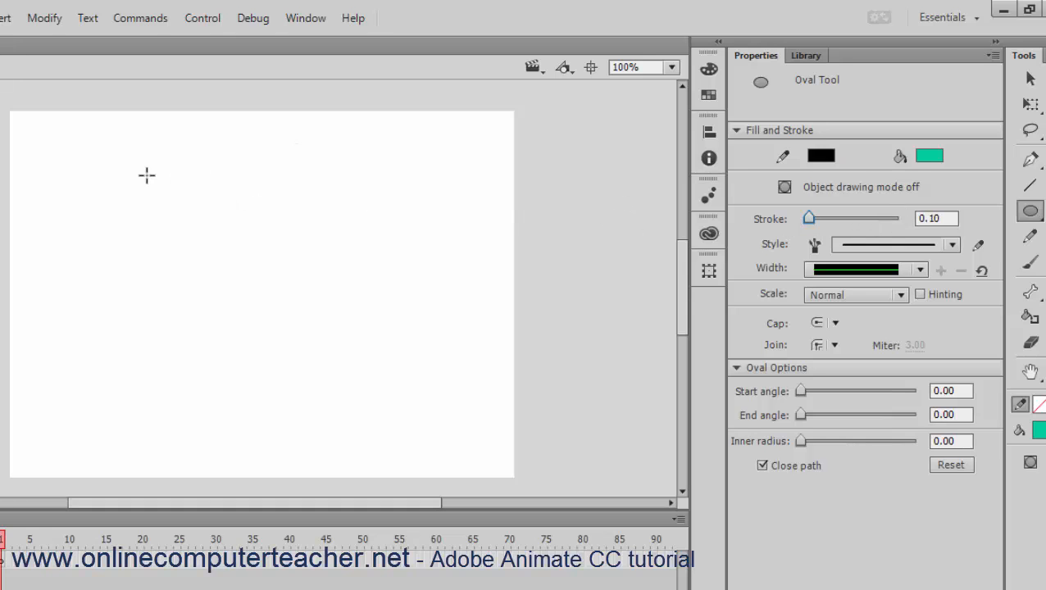
drag(146, 174, 371, 341)
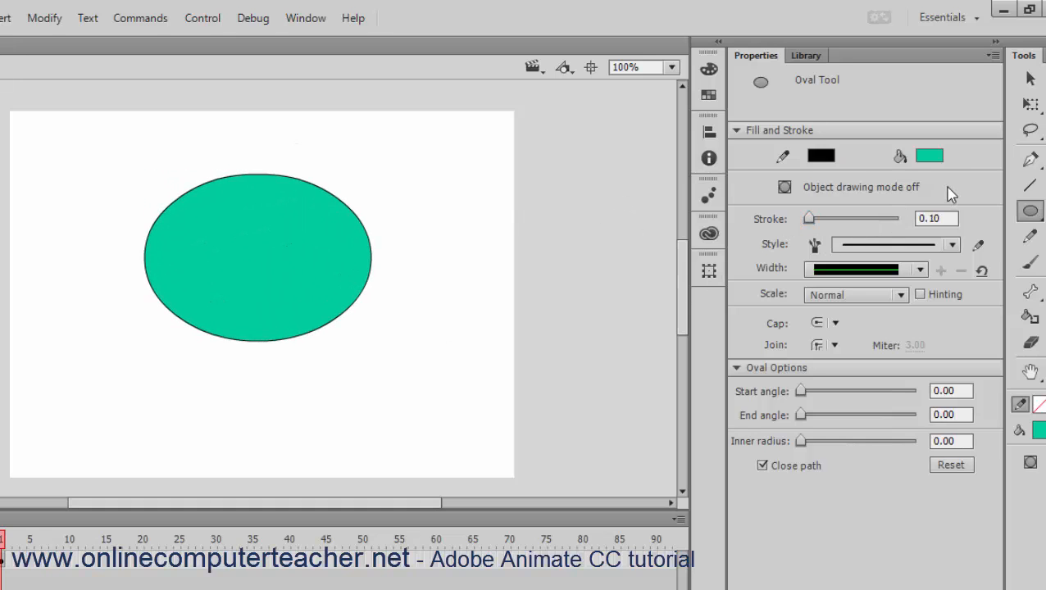
Draw a purple oval about 255 by 215 px without a stroke, overlapping the right side of the teal-green oval.
click(932, 158)
click(870, 247)
click(820, 156)
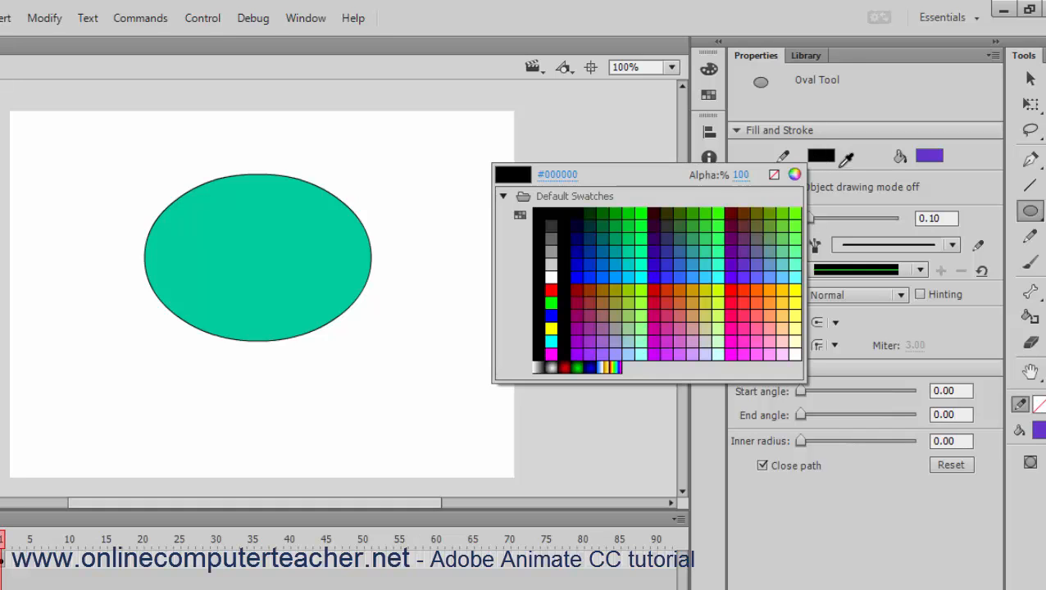
click(774, 176)
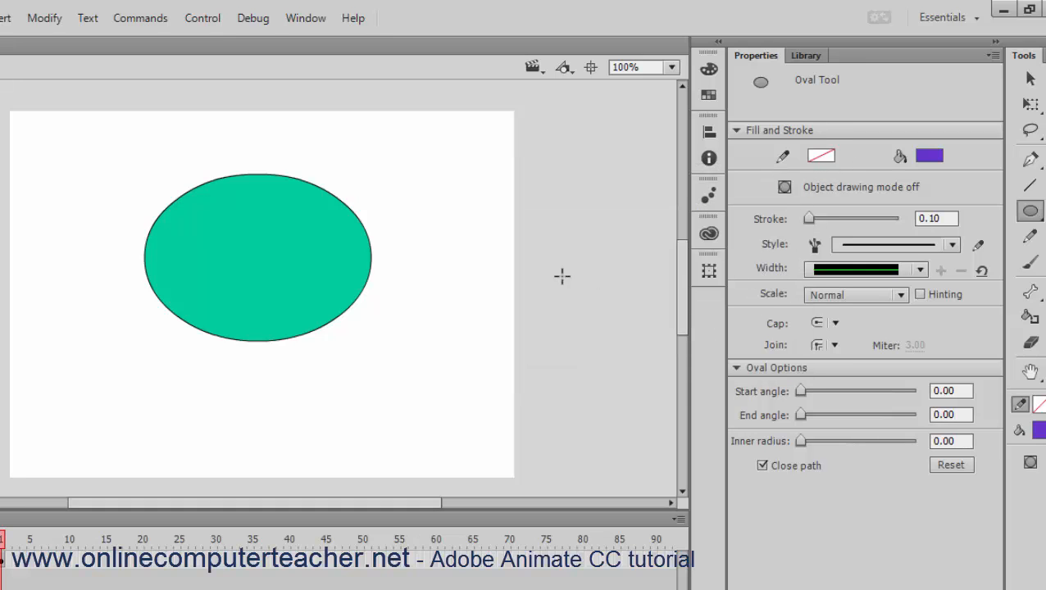
drag(286, 143, 519, 339)
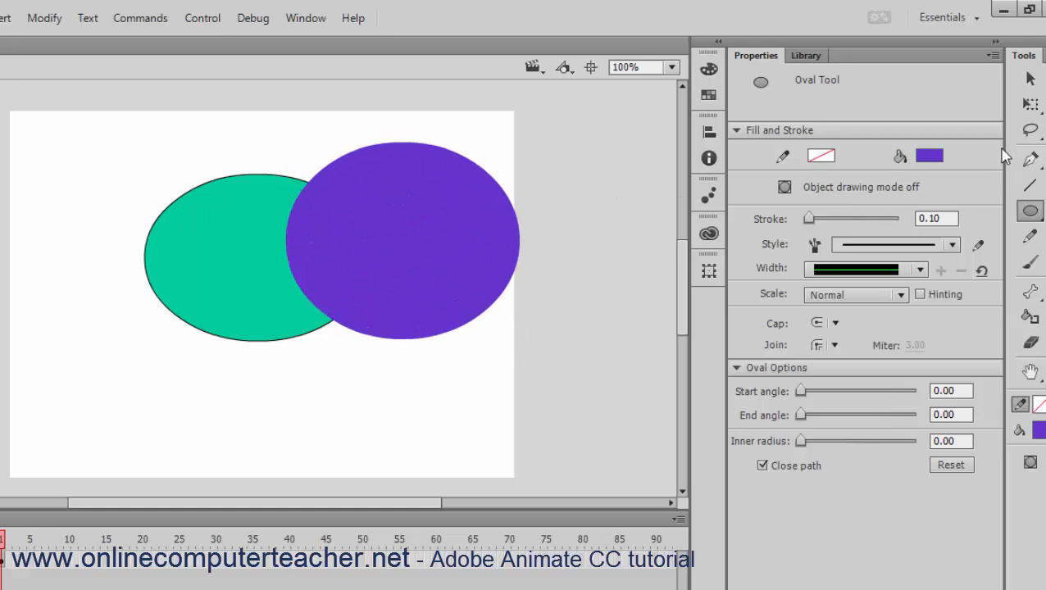
Move the purple oval down and to the right, off the teal-green one, and delete both shapes.
click(1031, 79)
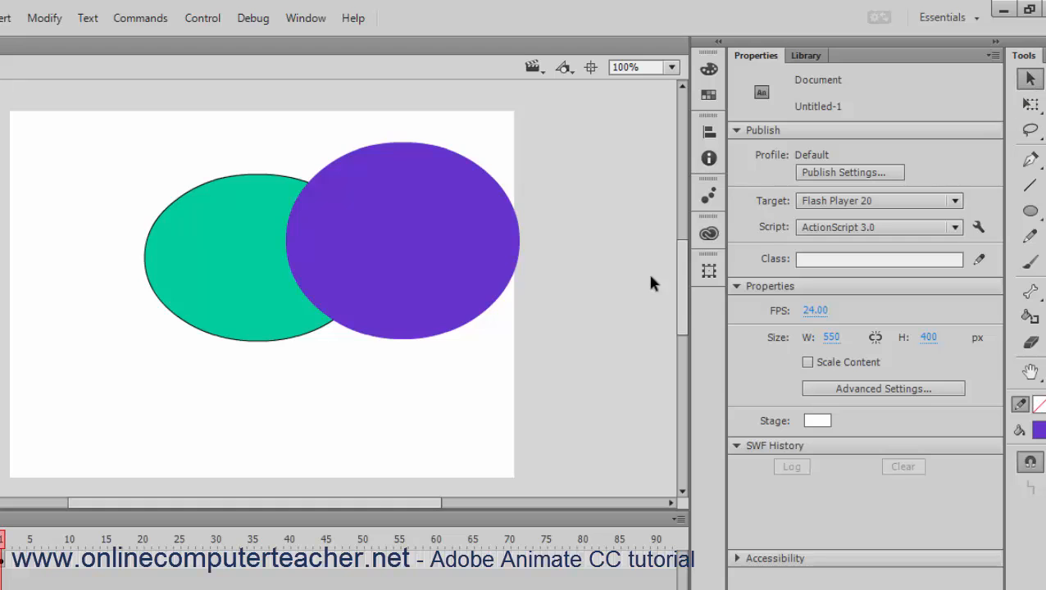
click(443, 269)
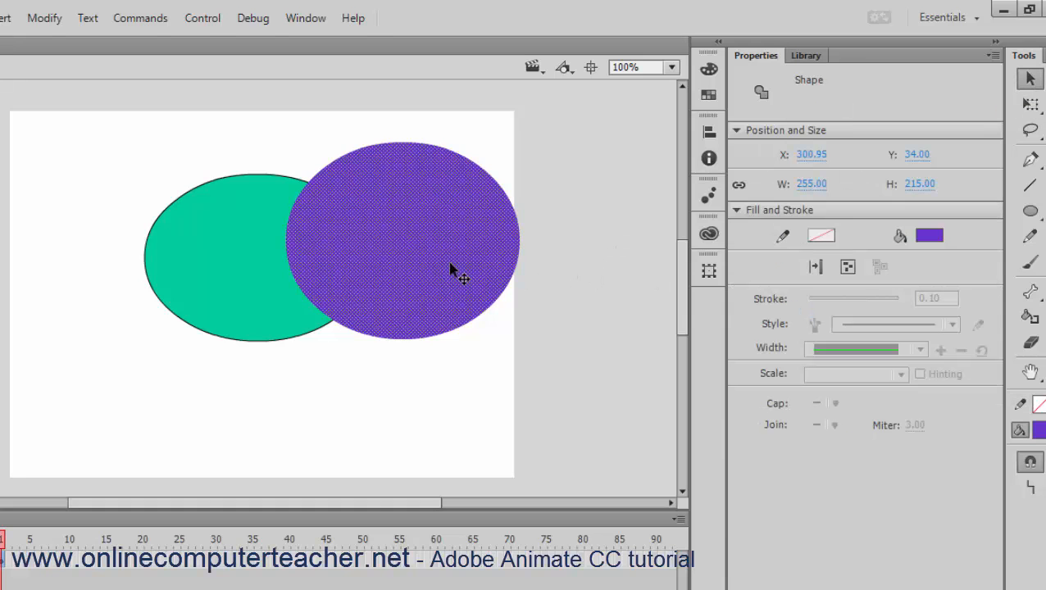
click(397, 365)
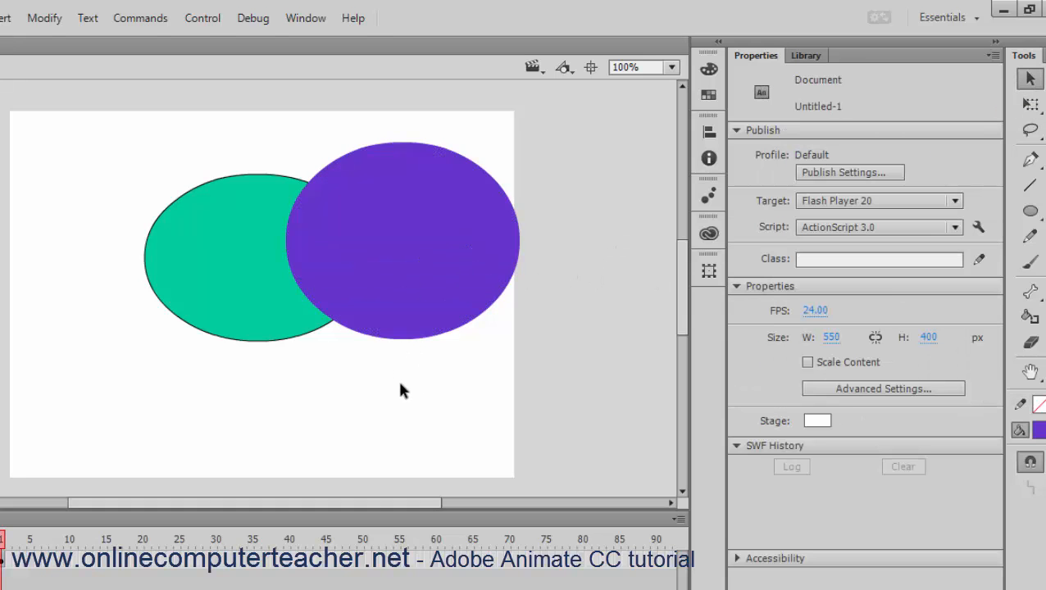
click(385, 240)
drag(386, 240, 531, 312)
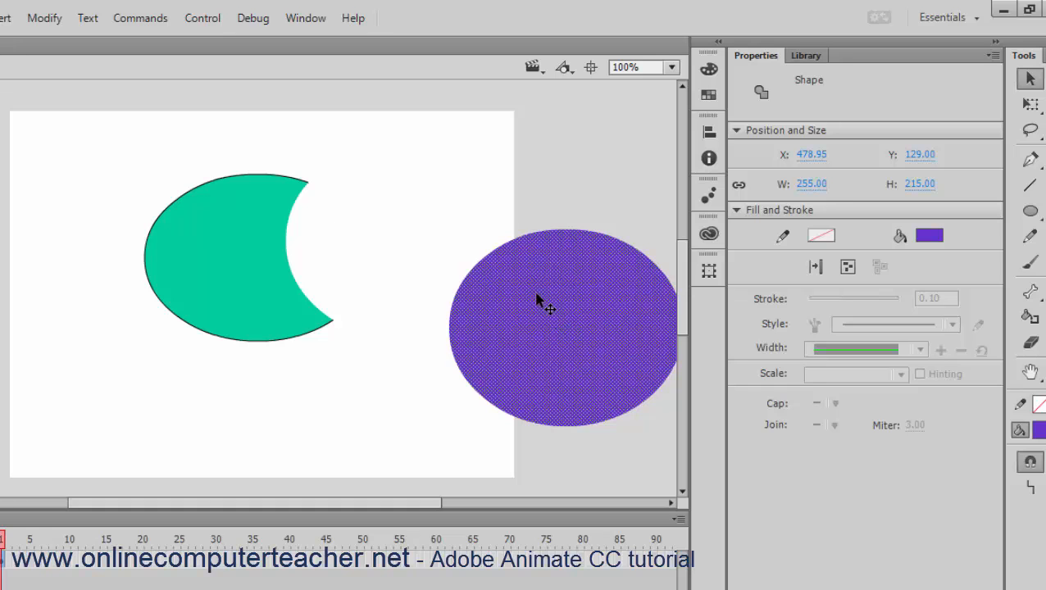
drag(140, 148, 688, 474)
key(Delete)
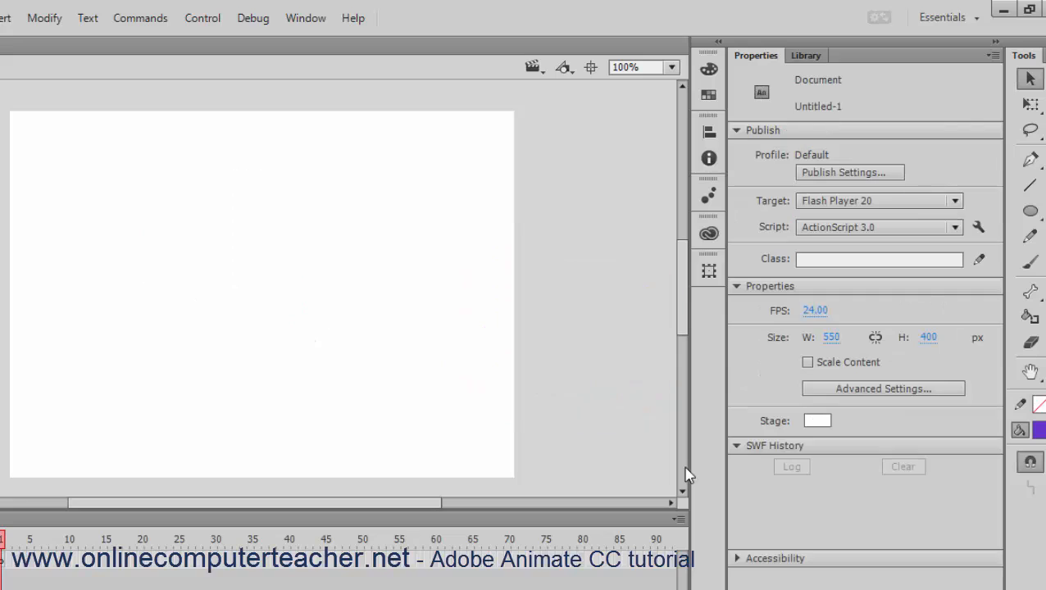
Draw a purple shape about 275 by 222 px with the Oval Primitive tool and set its inner radius to 0.
click(1030, 211)
drag(1031, 210, 943, 230)
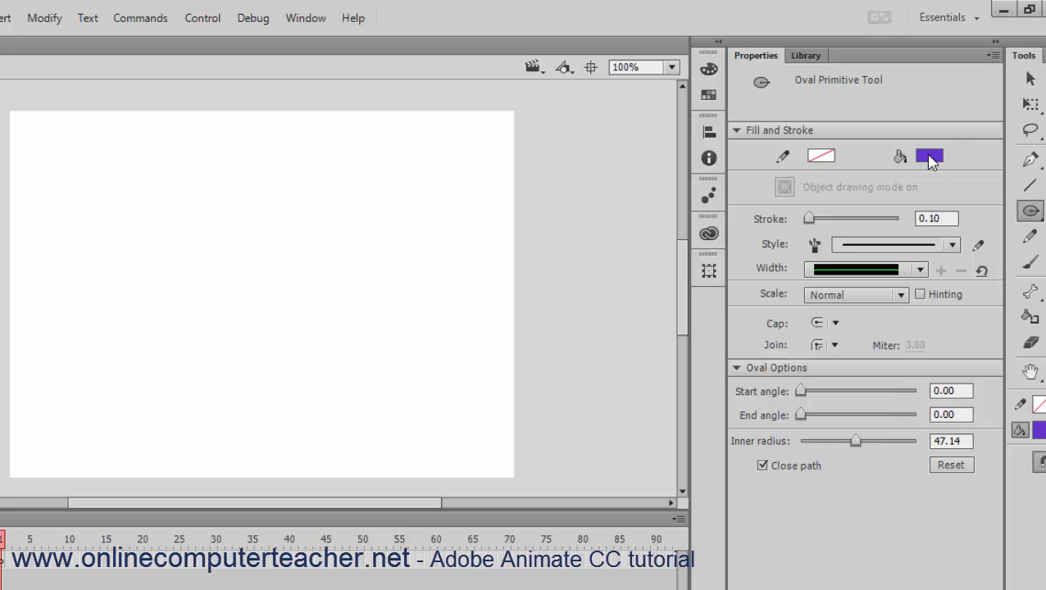
drag(103, 182, 356, 387)
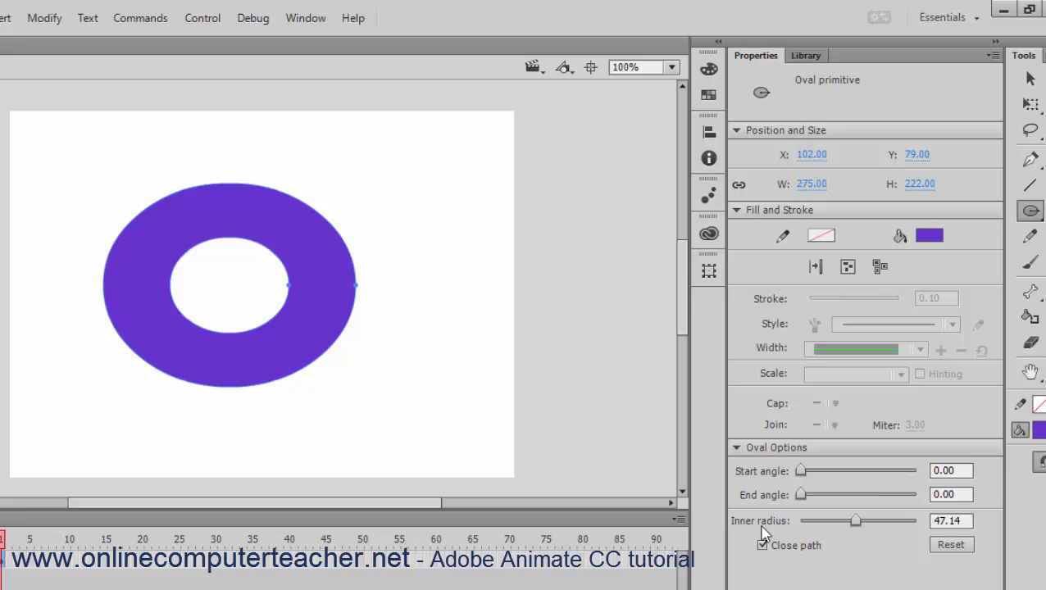
drag(855, 522, 761, 541)
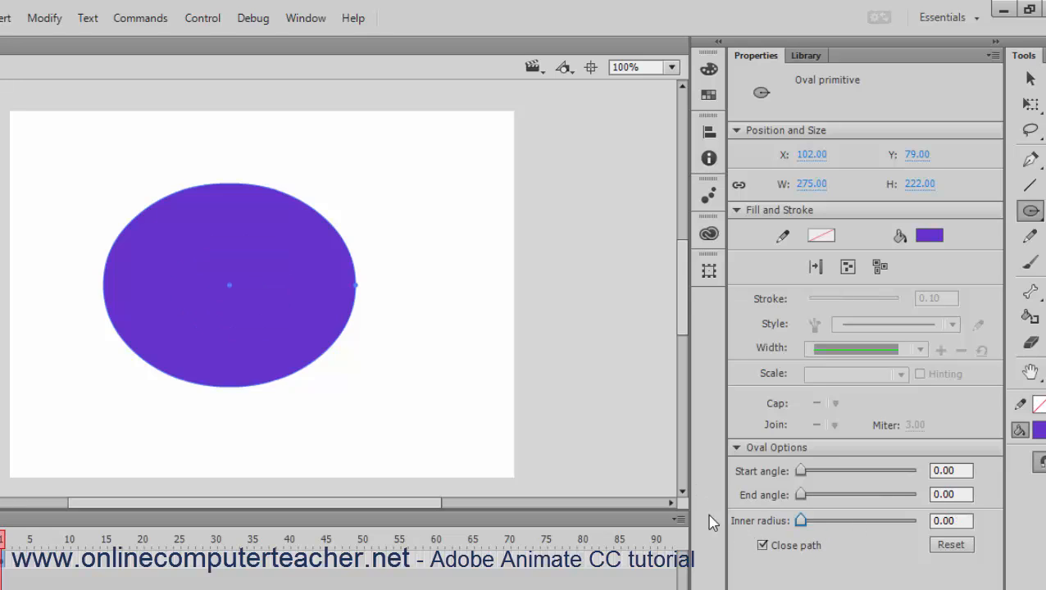
Change the oval primitive's fill to yellow-green and clear its selection.
click(929, 236)
click(823, 373)
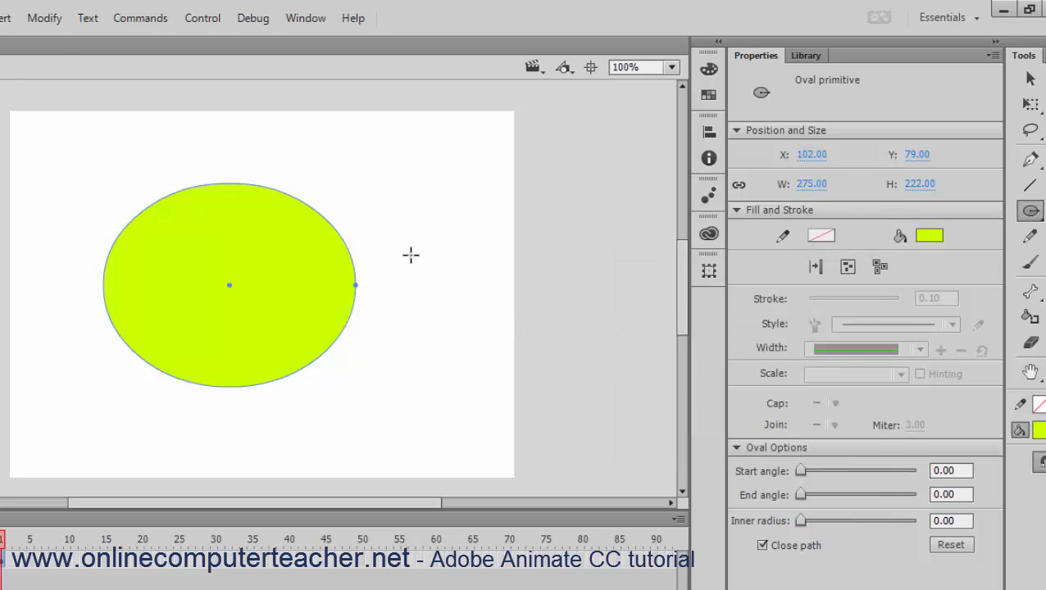
click(1030, 78)
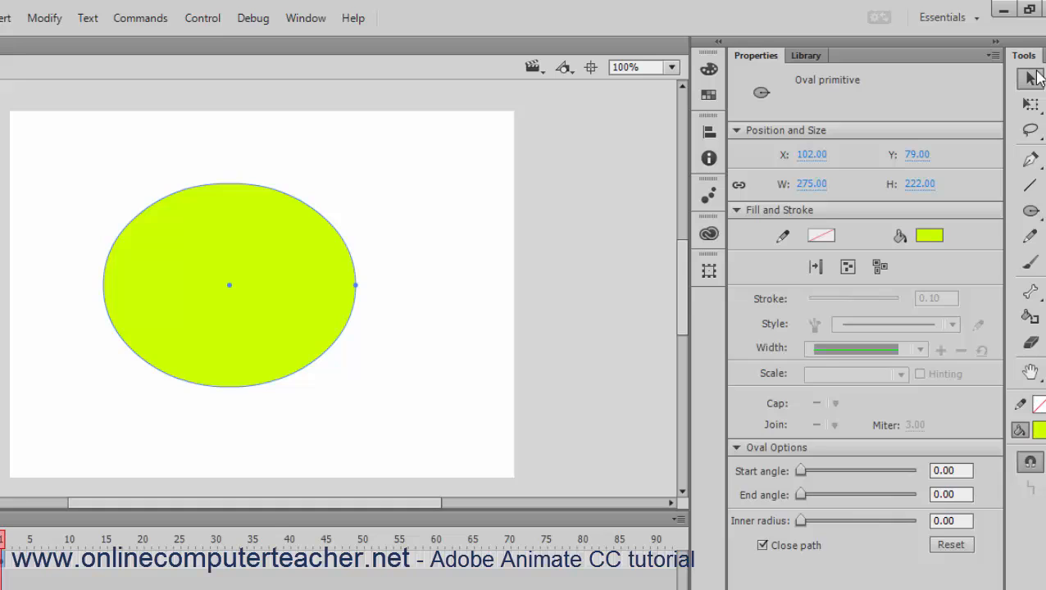
click(471, 257)
Draw a second oval primitive with a bright green fill, overlapping the upper-right part of the yellow-green one.
click(1030, 210)
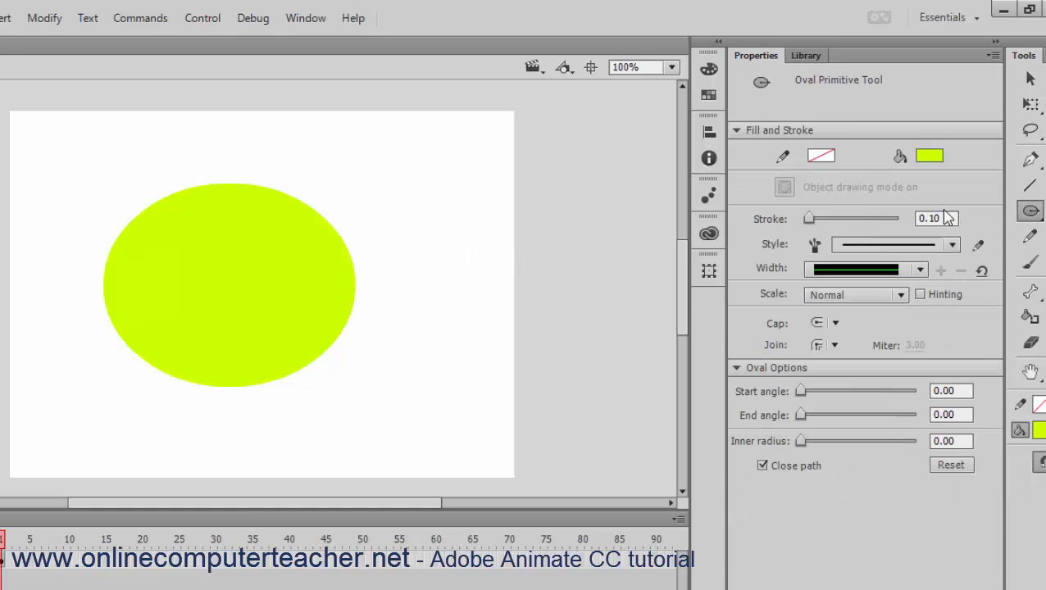
click(930, 156)
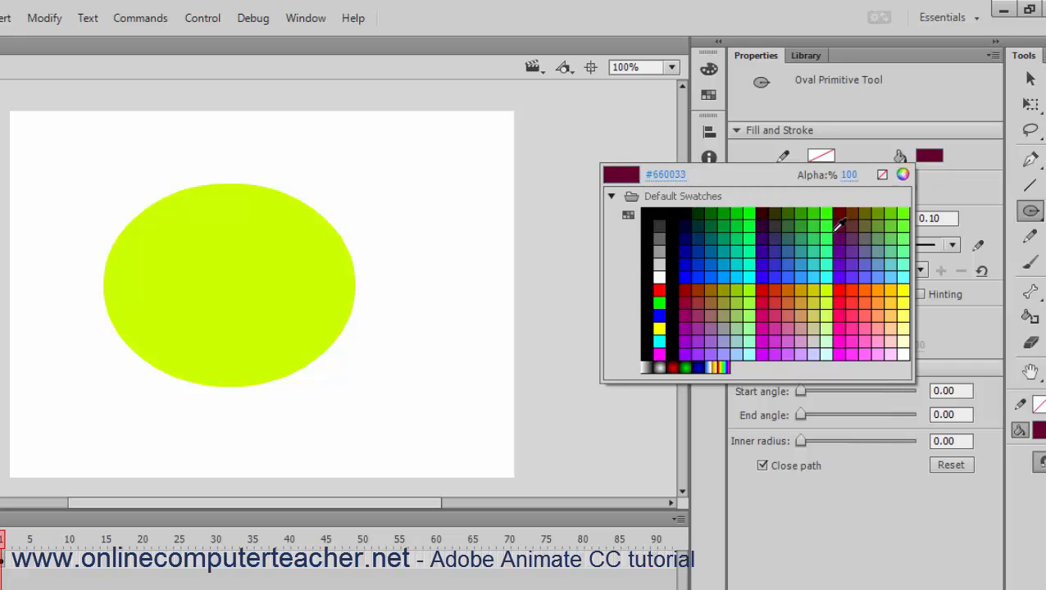
click(747, 234)
drag(273, 151, 572, 356)
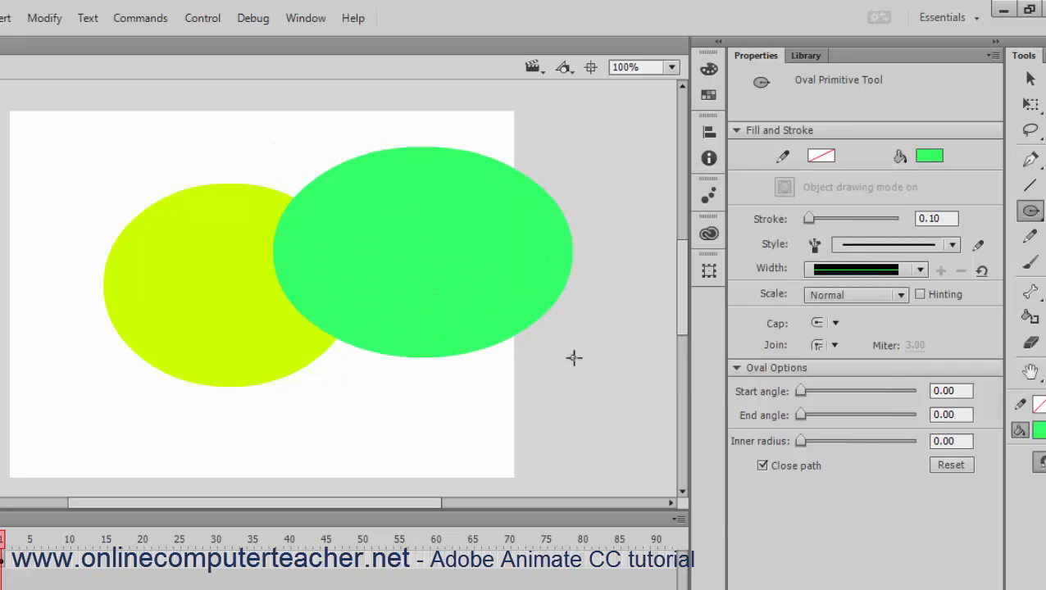
Move the bright green oval primitive off the yellow-green one to the right and back so they overlap again.
click(1034, 79)
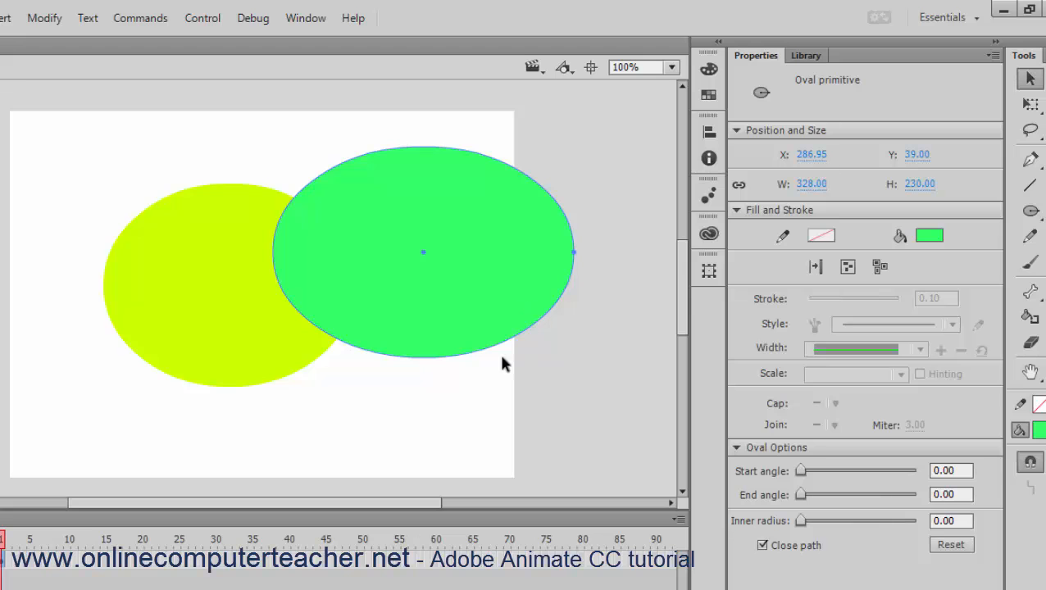
click(464, 415)
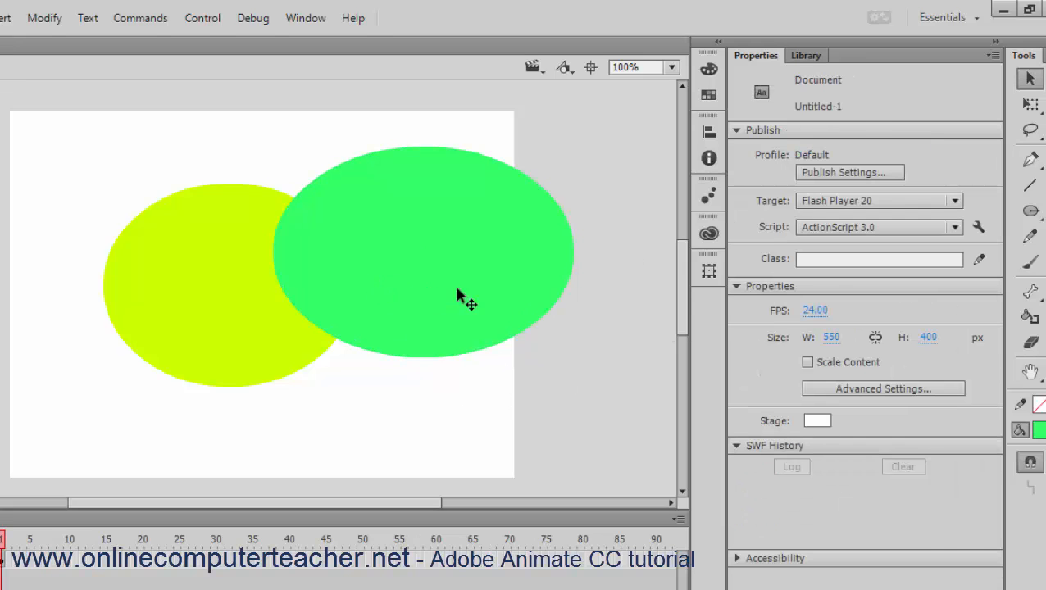
drag(460, 297, 651, 326)
drag(492, 305, 373, 271)
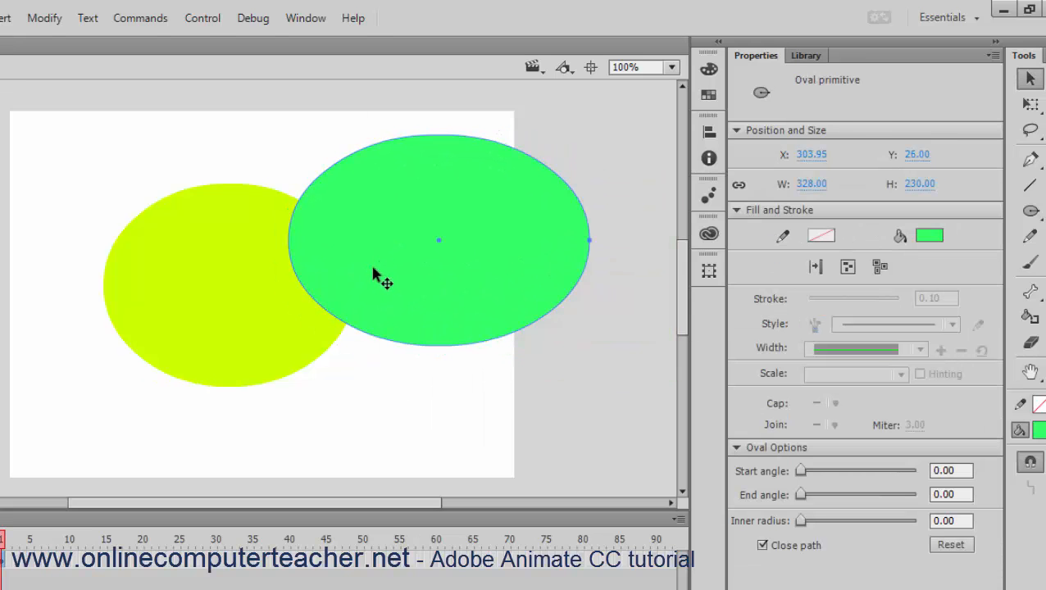
Select both overlapping oval primitives together and delete them.
click(423, 423)
drag(53, 105, 626, 455)
key(Delete)
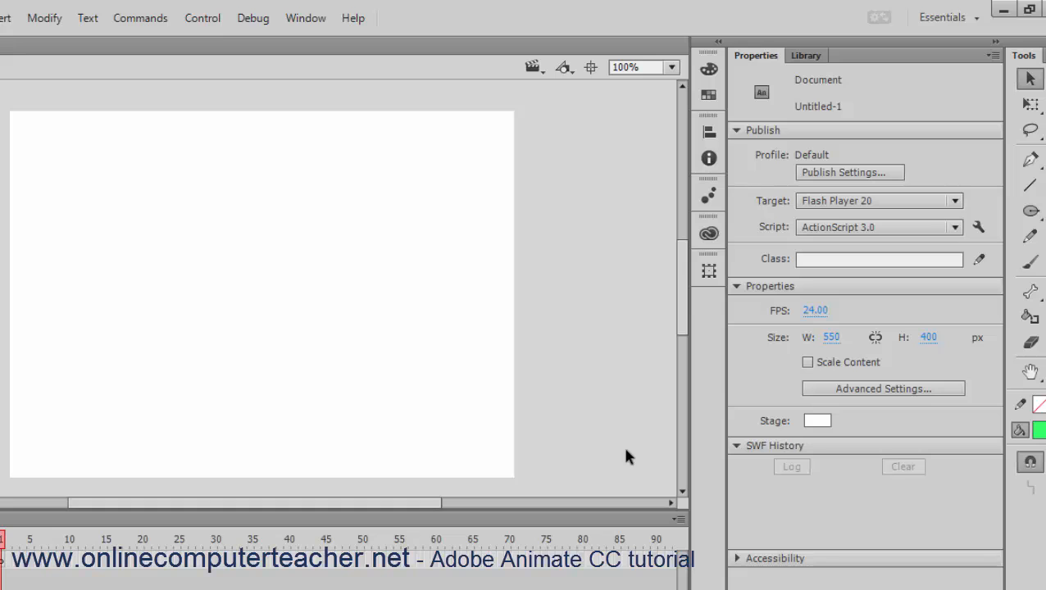
Draw a bright green oval primitive about 242 by 222 px near the middle of the stage and clear its selection.
click(1031, 211)
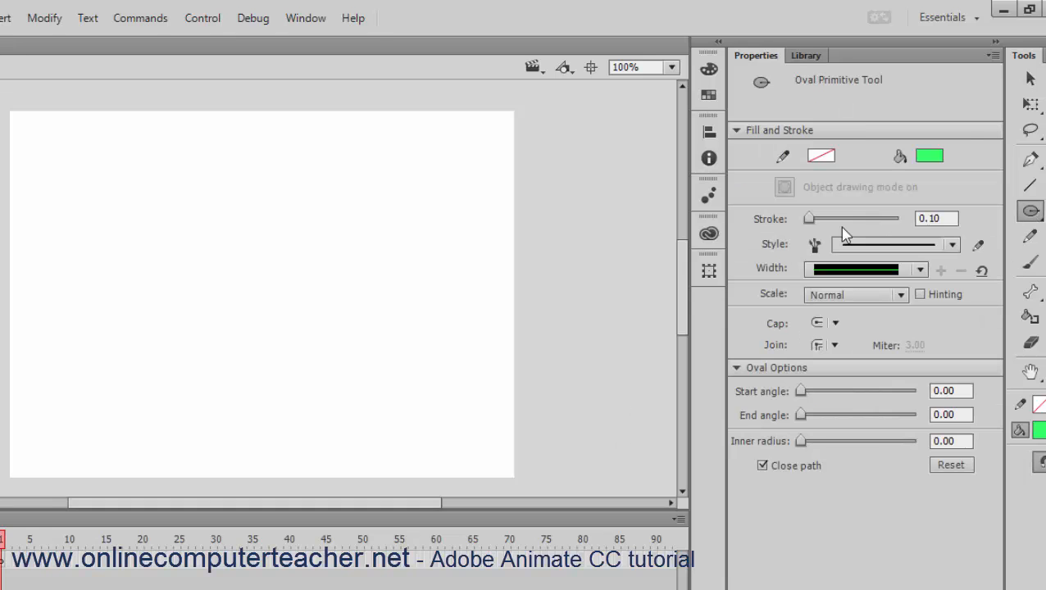
drag(192, 197, 413, 400)
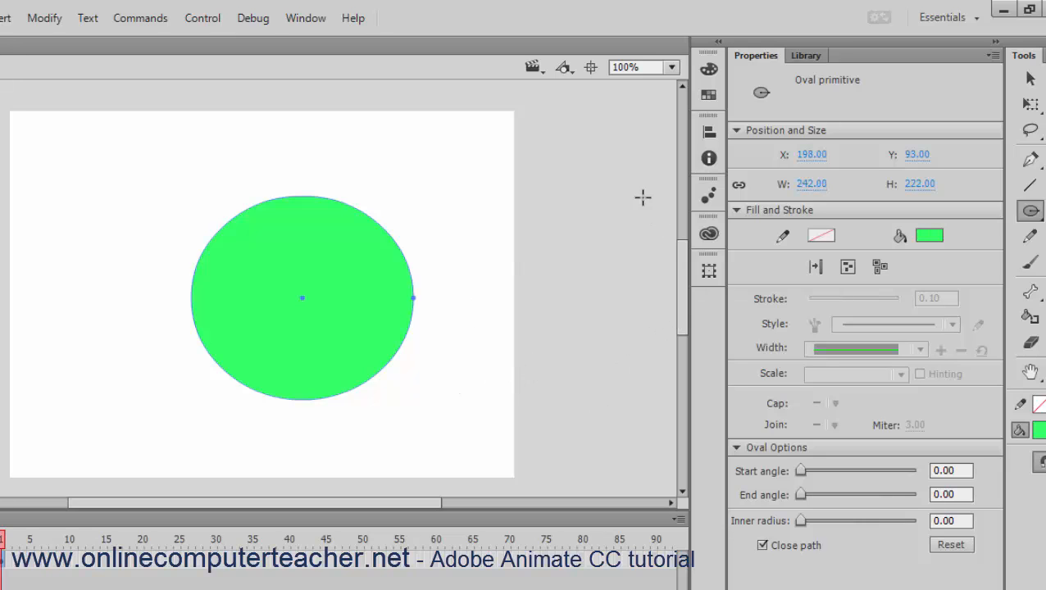
click(1031, 78)
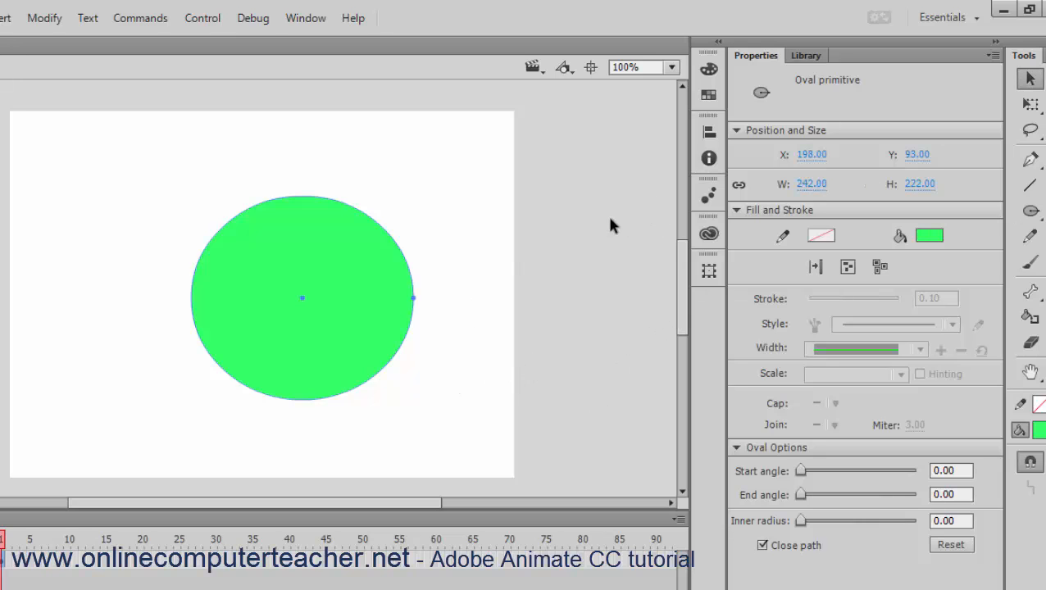
click(529, 189)
Draw a dark teal oval about 302 by 239 px with the Oval Tool, overlapping the upper-right part of the green primitive.
click(1031, 211)
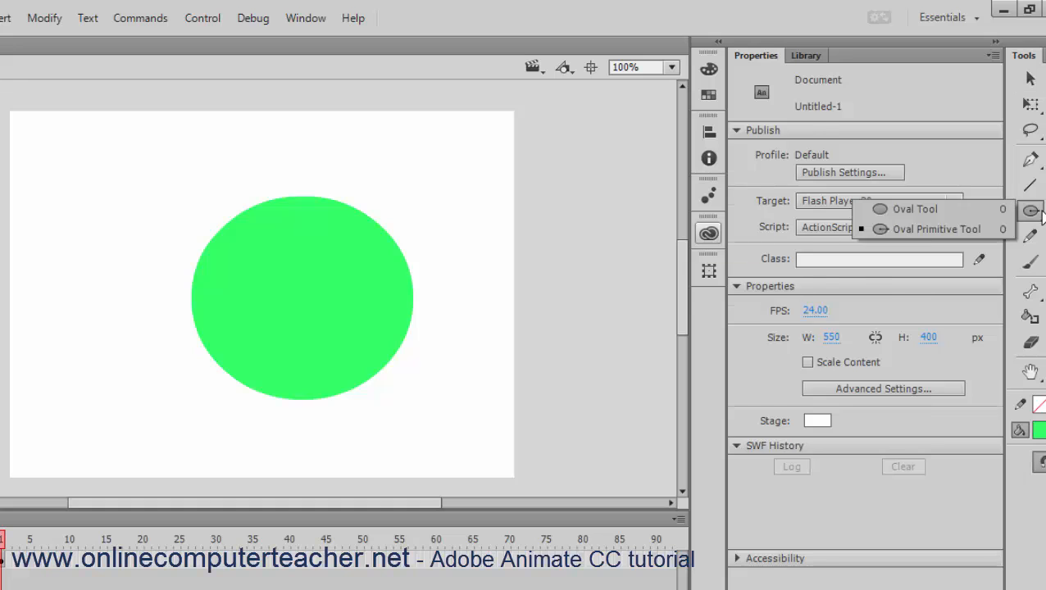
click(959, 210)
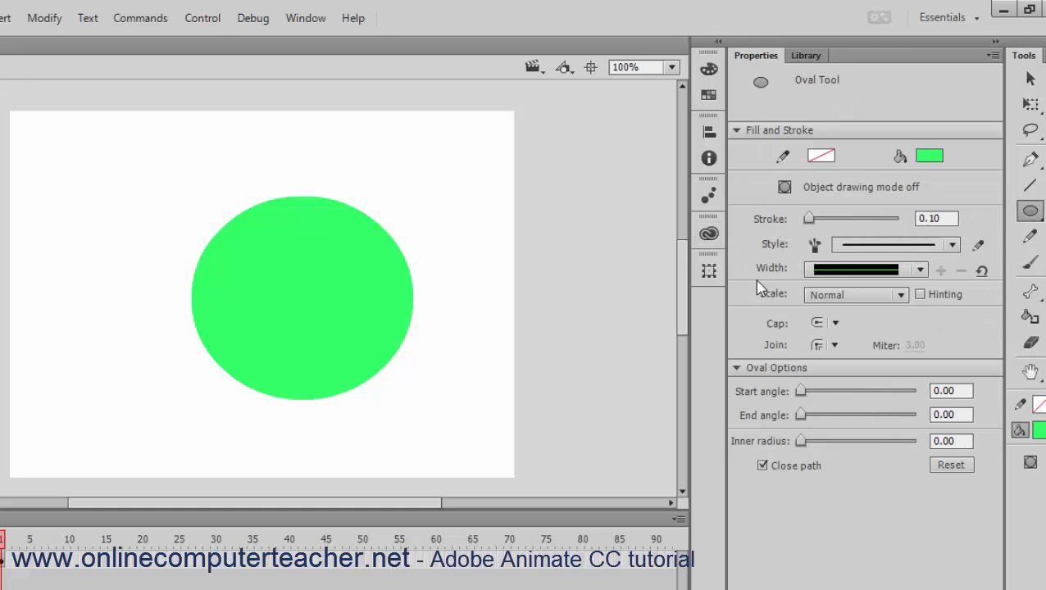
click(929, 155)
click(786, 236)
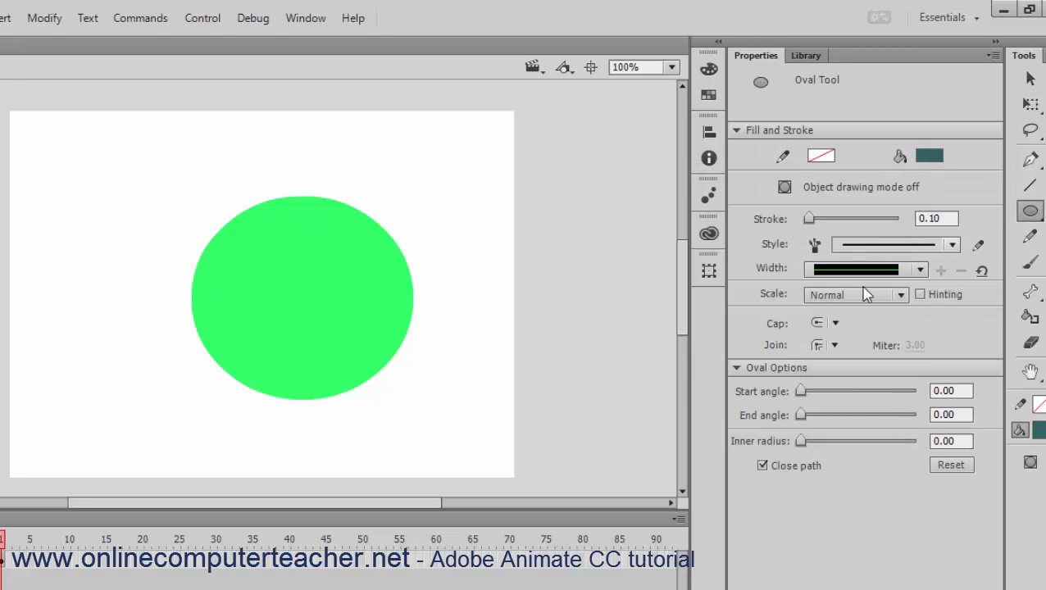
mouse_move(261, 138)
mouse_down()
mouse_move(516, 308)
mouse_move(537, 358)
mouse_up()
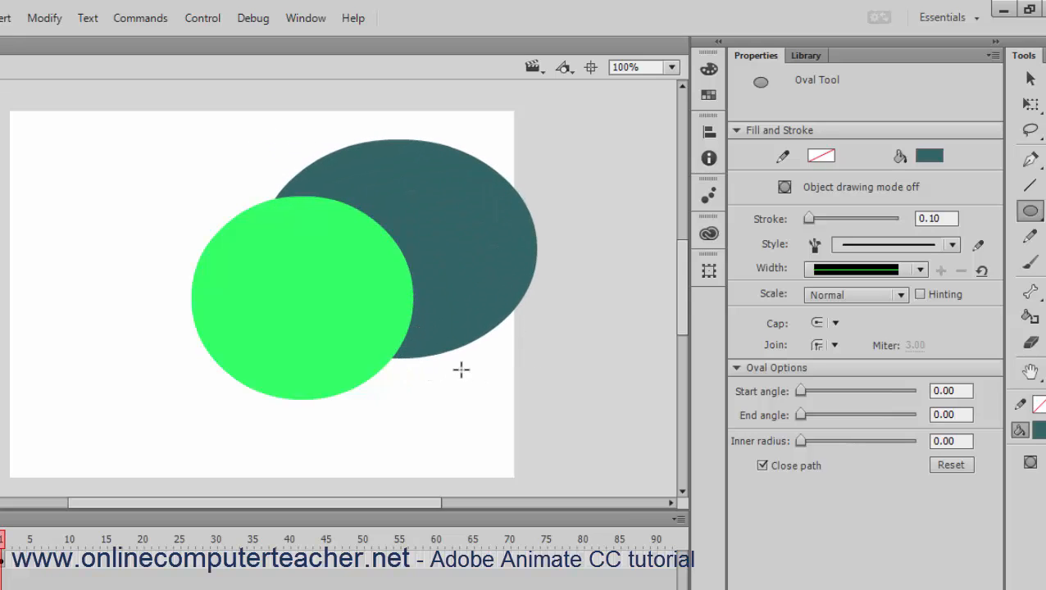
Move the green oval primitive down and to the left, away from most of the dark teal oval.
click(1031, 79)
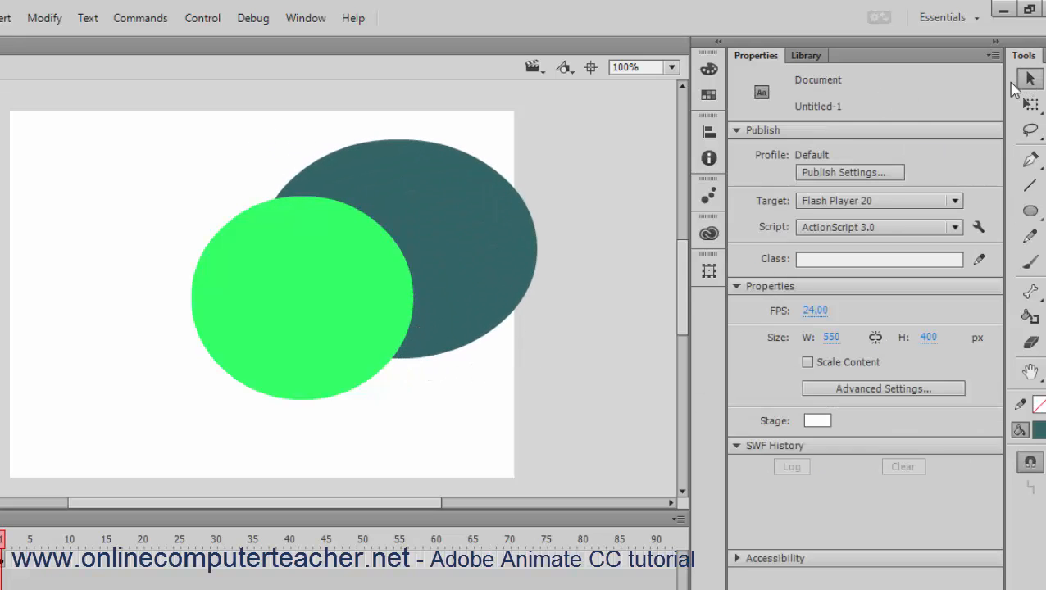
click(515, 212)
click(320, 322)
drag(320, 323, 198, 352)
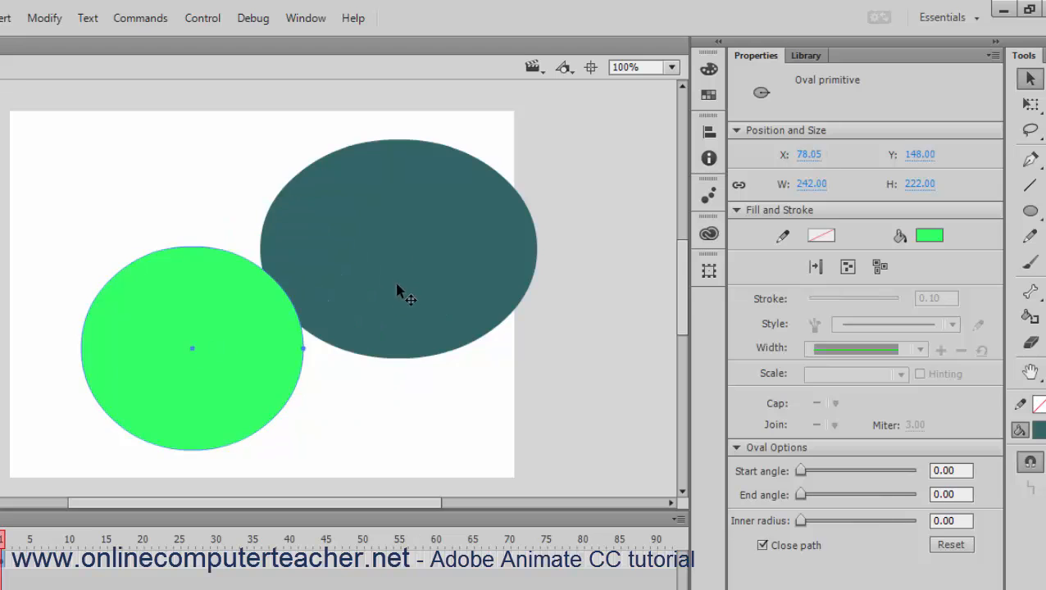
Separate the two ovals by moving the green primitive further down and the dark teal oval to the right.
drag(392, 291, 292, 313)
drag(252, 362, 228, 439)
click(418, 399)
click(304, 296)
drag(303, 296, 457, 311)
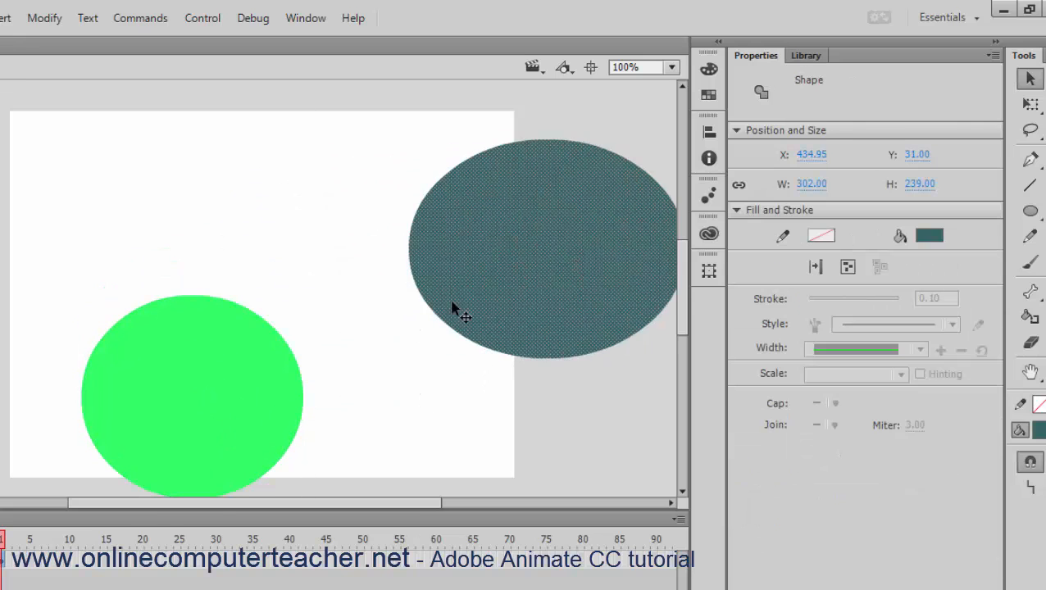
Move the green primitive up and the dark teal oval back to the left, and delete both shapes.
drag(197, 326, 154, 200)
drag(502, 328, 271, 377)
drag(259, 157, 501, 469)
key(Delete)
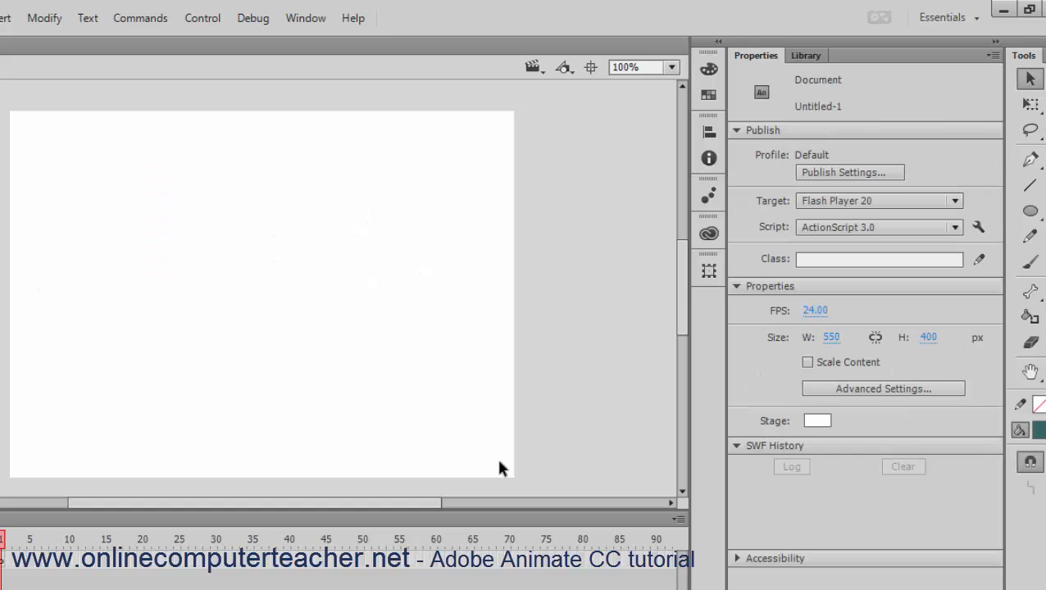